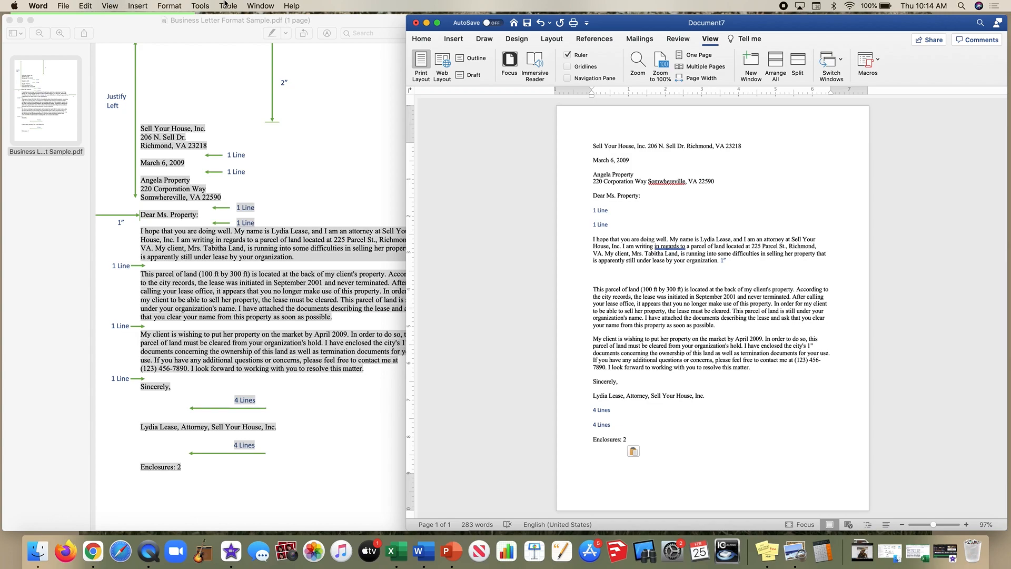
pyautogui.click(110, 5)
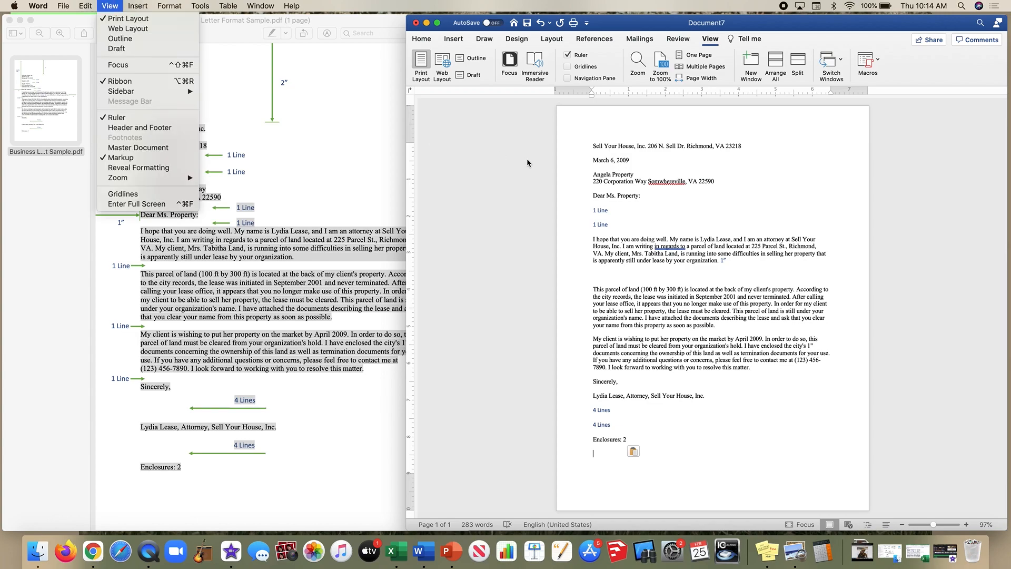
pyautogui.click(669, 189)
pyautogui.click(712, 39)
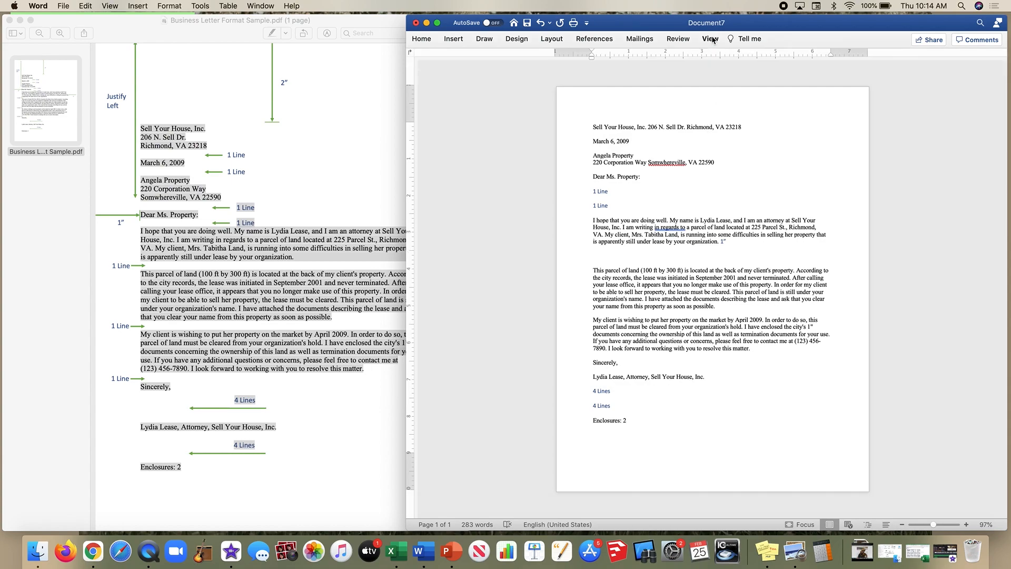
pyautogui.click(710, 39)
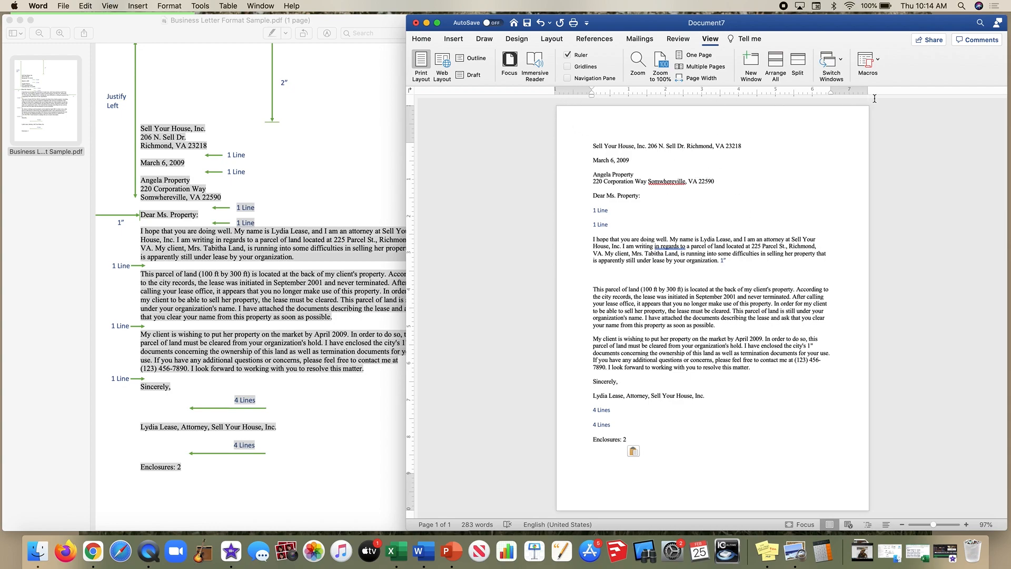
# Hide the document ruler and show it again
pyautogui.click(111, 5)
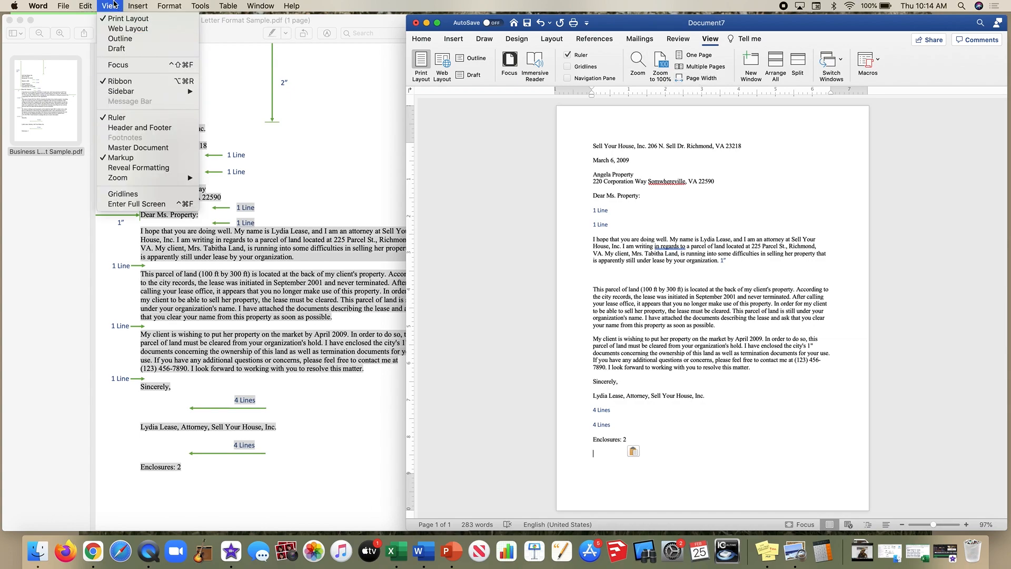
pyautogui.click(125, 119)
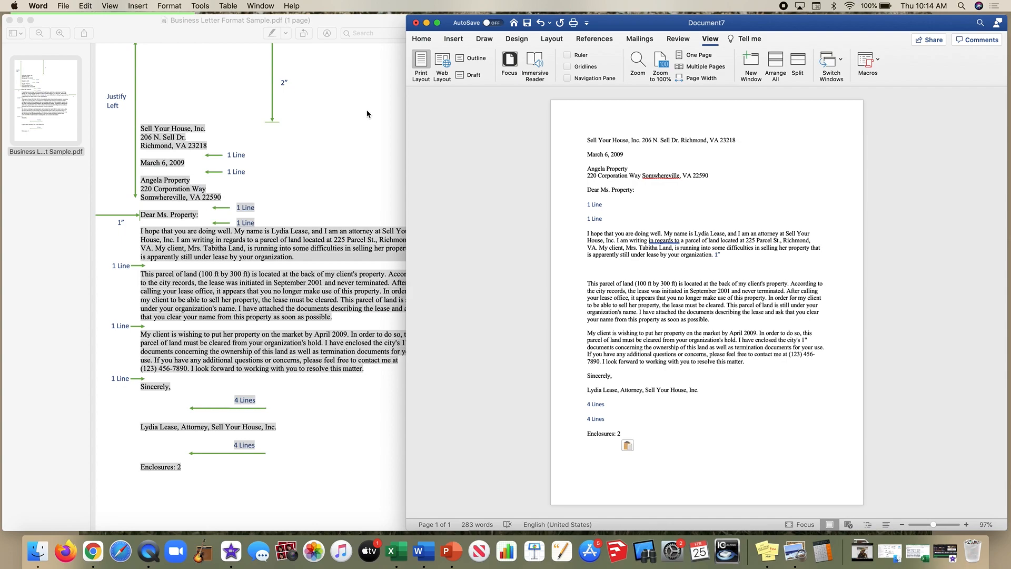
pyautogui.click(110, 6)
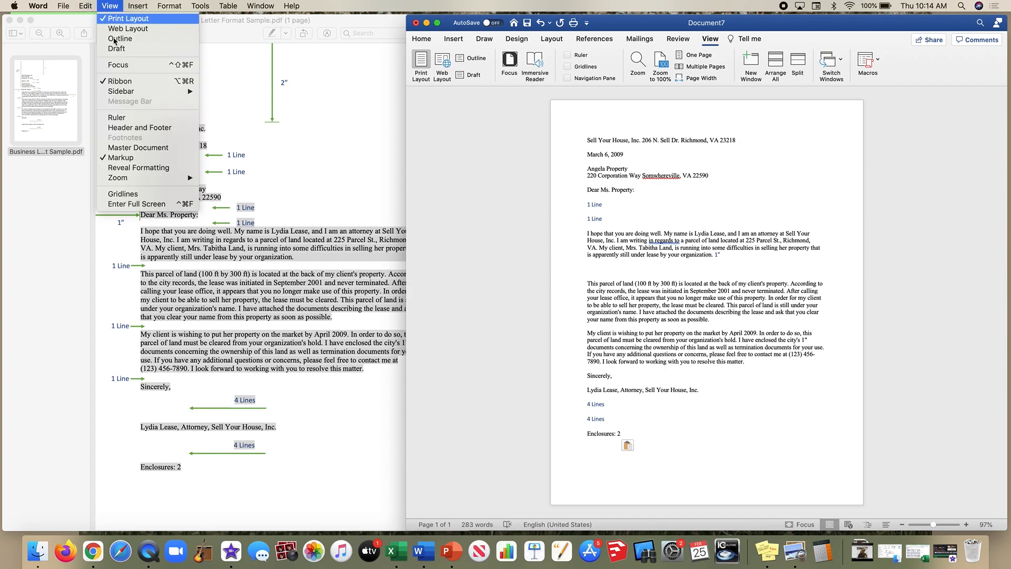
pyautogui.click(125, 118)
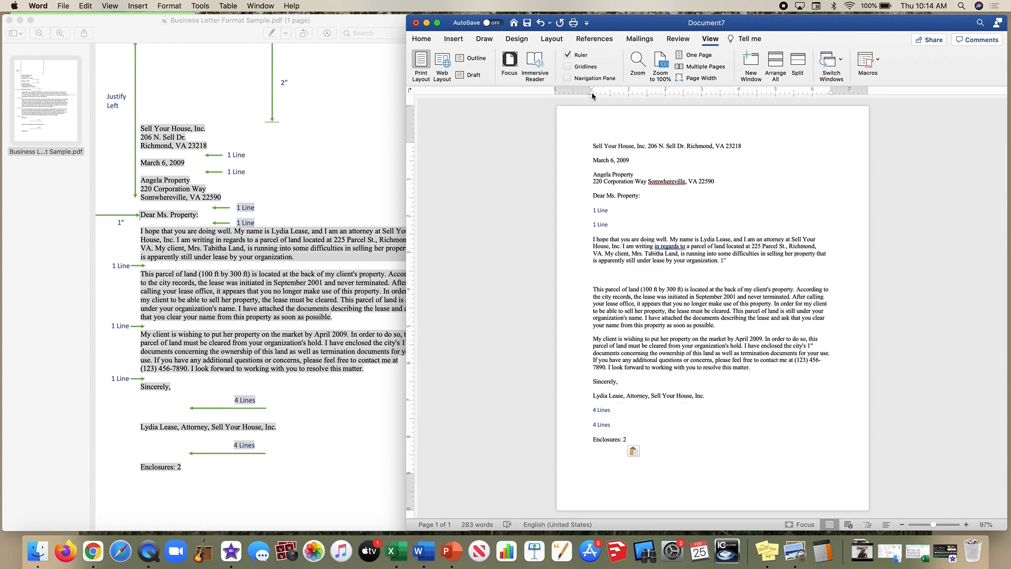
# Move the left indent of the empty last paragraph about 0.5 inch out into the left margin
pyautogui.moveTo(592, 93); pyautogui.dragTo(575, 98)
pyautogui.click(575, 96)
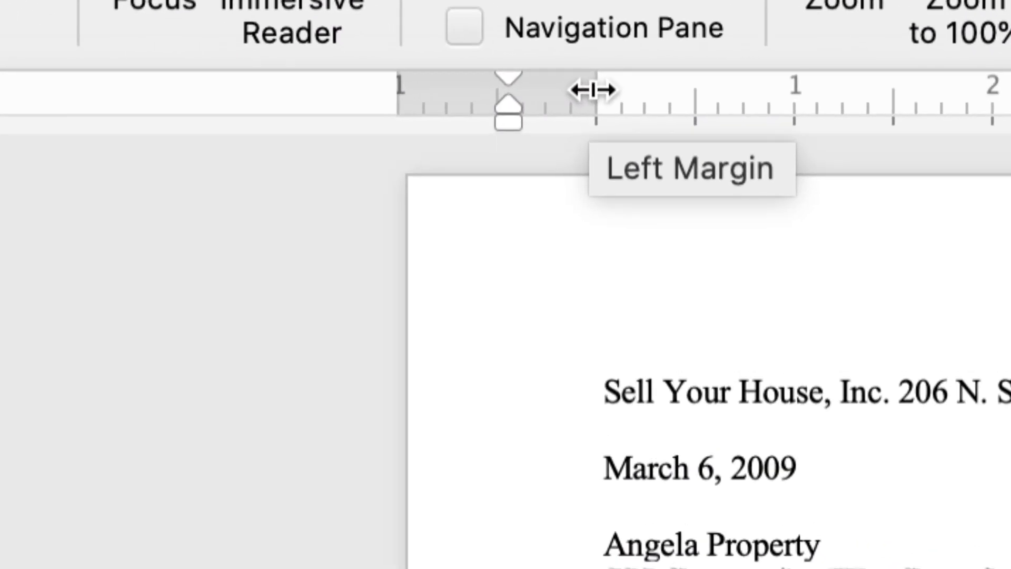
pyautogui.moveTo(592, 90)
pyautogui.mouseDown()
pyautogui.moveTo(499, 97)
pyautogui.moveTo(597, 91)
pyautogui.mouseUp()
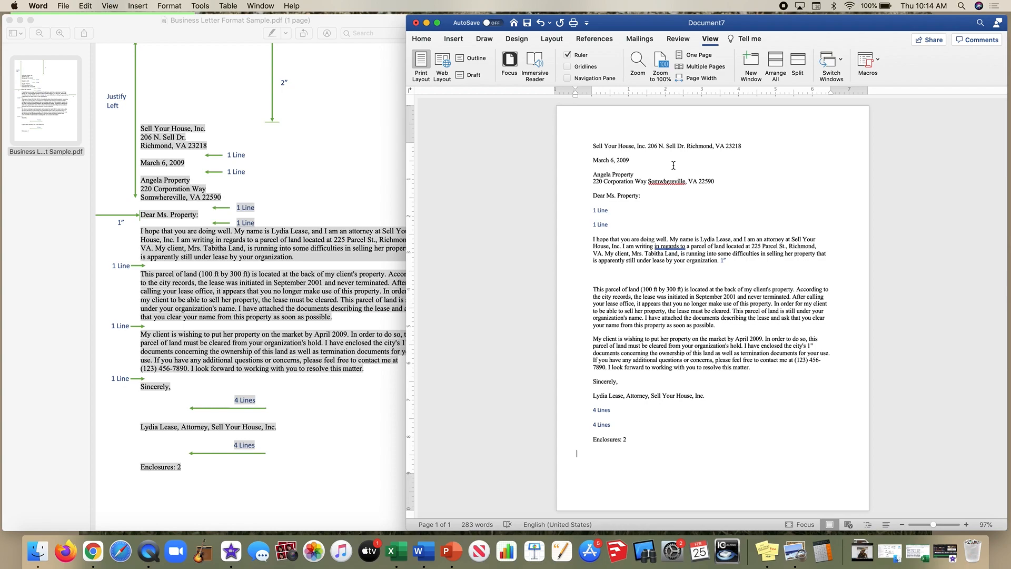
# Increase the page's top margin to about 2 inches so the letter starts lower, as in the sample PDF
pyautogui.click(596, 149)
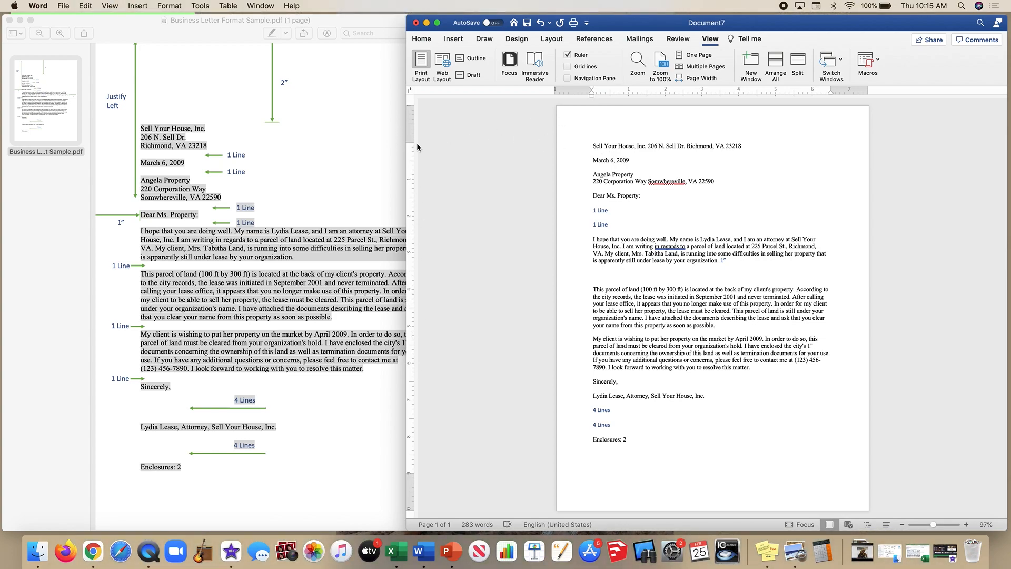
pyautogui.moveTo(411, 143); pyautogui.dragTo(409, 181)
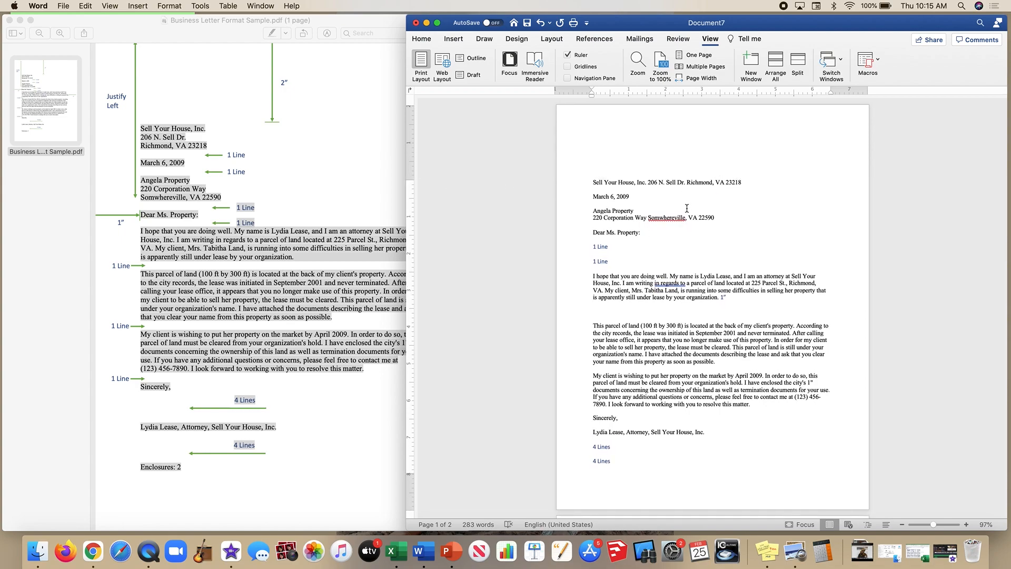
# Break the letter's first line after "Sell Your House, Inc." so the sender's street address starts on its own line
pyautogui.click(666, 182)
pyautogui.press('Left')
pyautogui.press('Left')
pyautogui.press('Left')
pyautogui.press('Left')
pyautogui.press('Left')
pyautogui.press('Left')
pyautogui.press('Return')
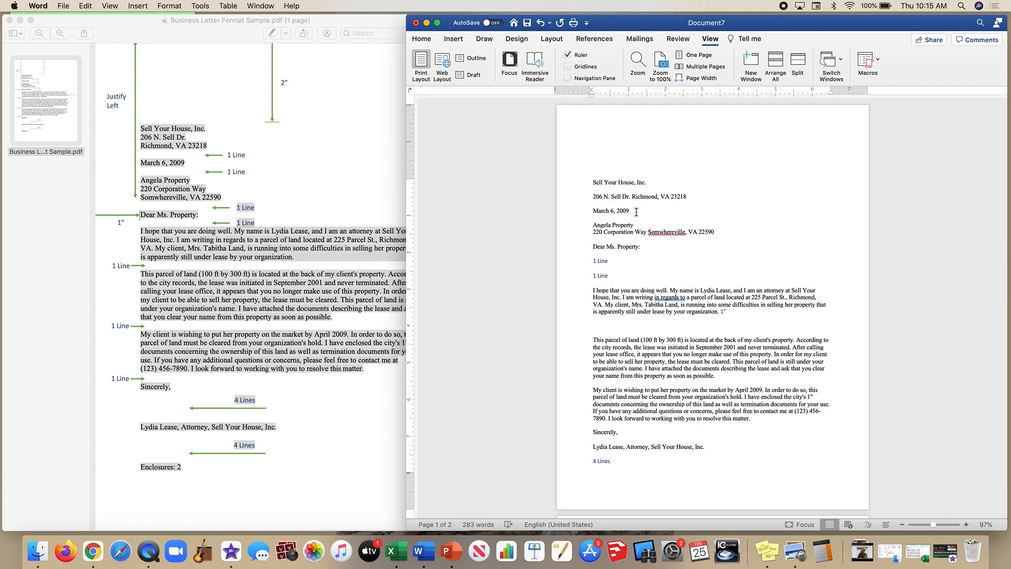
# Set the paragraph spacing of the company, address and date lines to 24 pt before and 0 pt after
pyautogui.moveTo(636, 212); pyautogui.dragTo(601, 188)
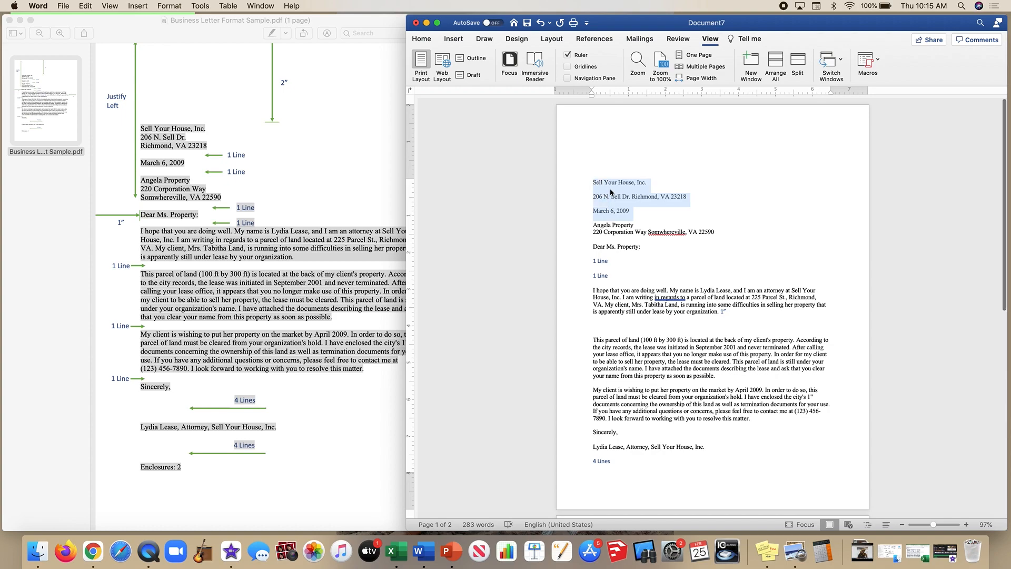
pyautogui.rightClick(609, 187)
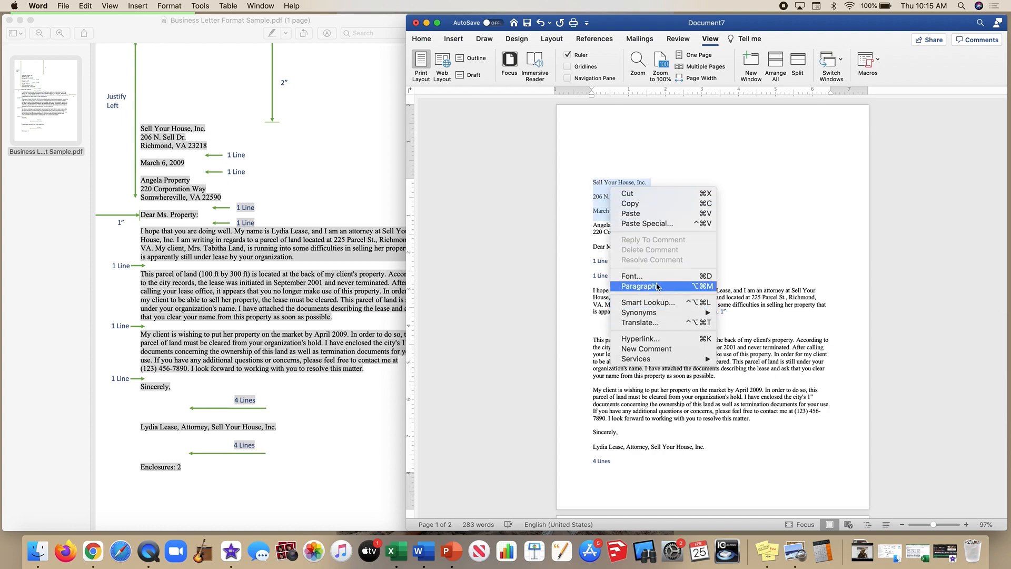
pyautogui.click(658, 286)
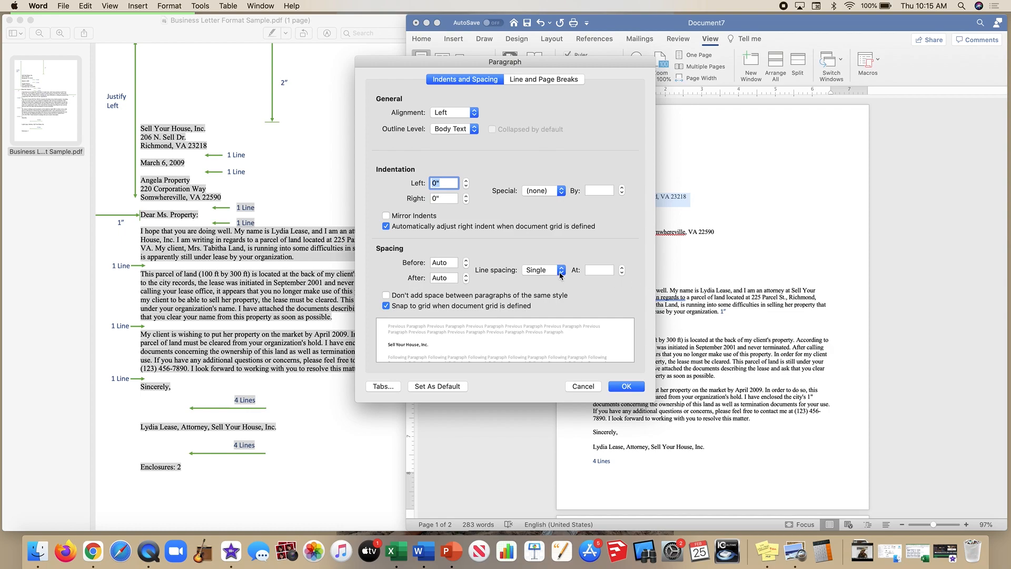
pyautogui.moveTo(562, 61); pyautogui.dragTo(411, 60)
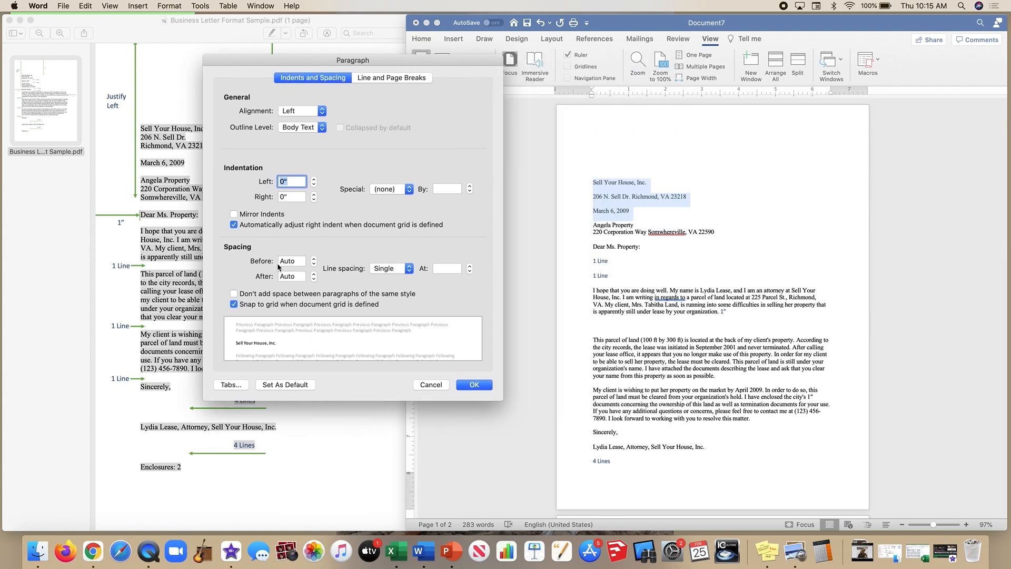
pyautogui.click(314, 263)
pyautogui.click(313, 259)
pyautogui.click(314, 259)
pyautogui.click(314, 259)
pyautogui.click(314, 259)
pyautogui.click(313, 259)
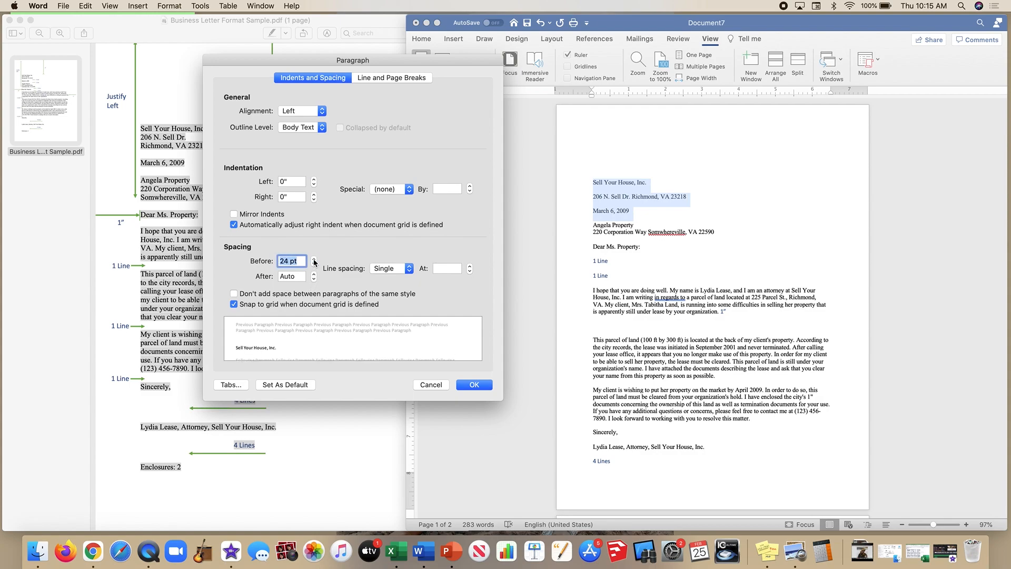
pyautogui.click(314, 278)
pyautogui.click(315, 278)
pyautogui.click(474, 385)
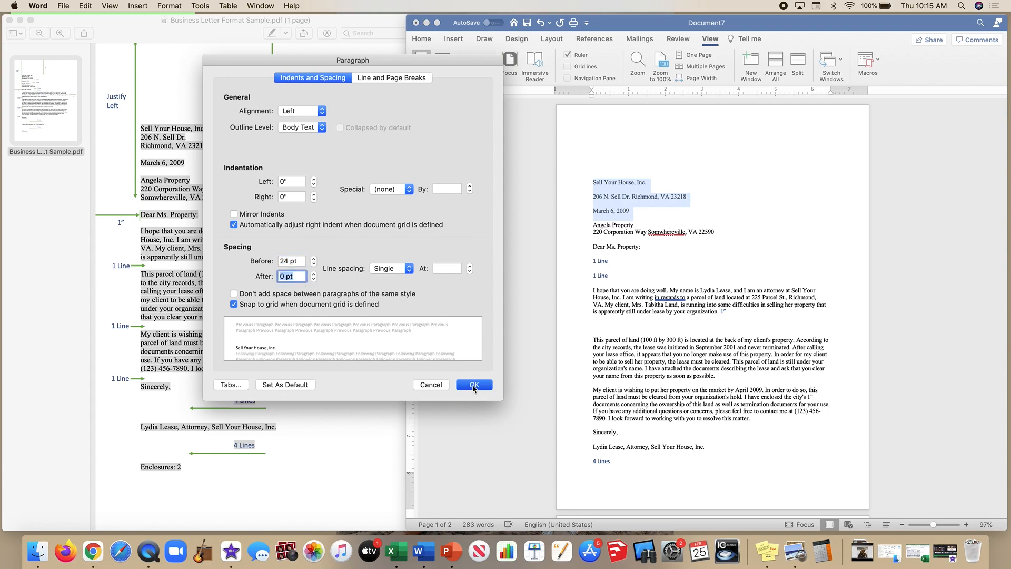
# Set the spacing before the company, address and date lines to 0 pt
pyautogui.rightClick(618, 202)
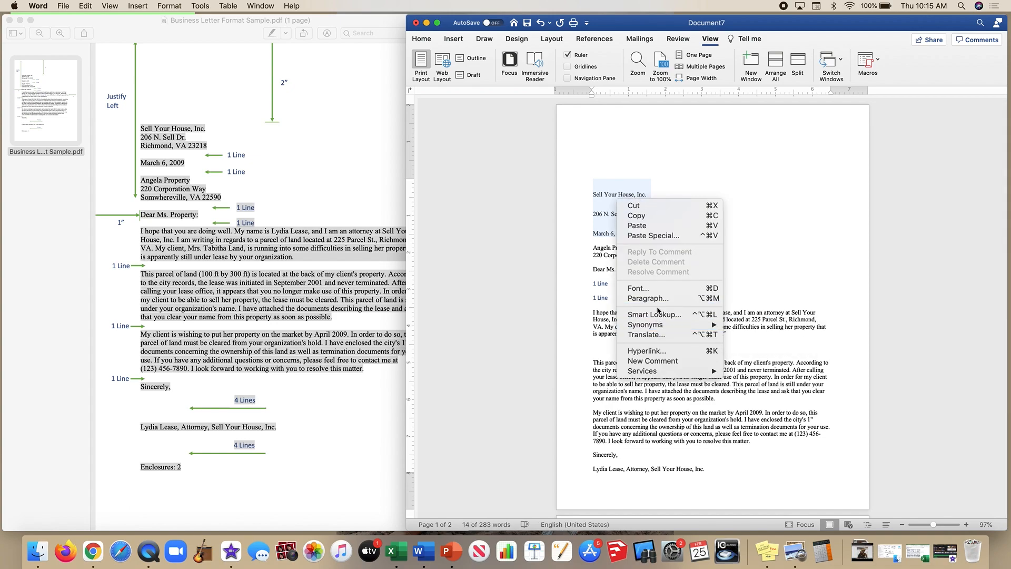
pyautogui.click(657, 304)
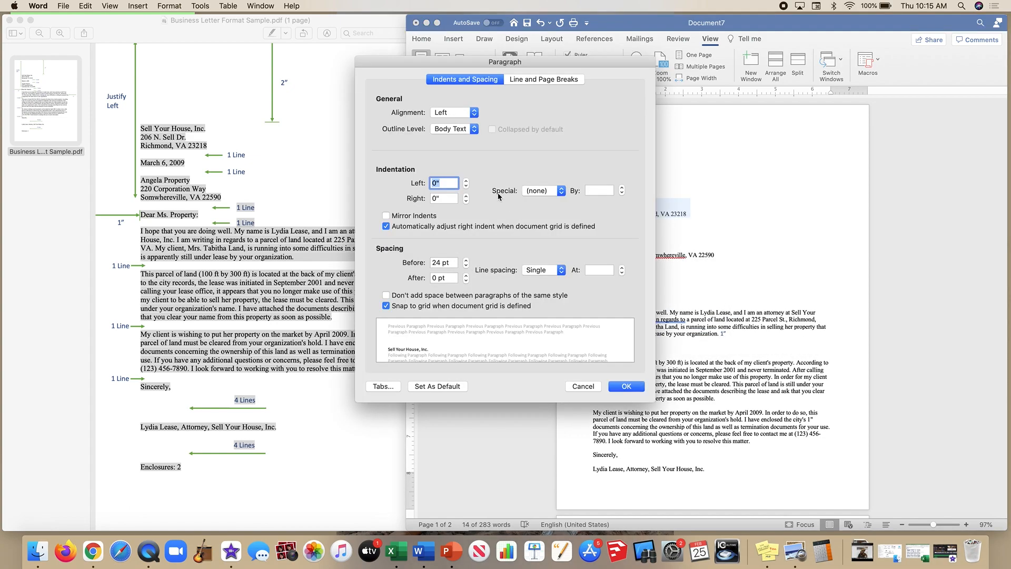
pyautogui.click(466, 265)
pyautogui.click(465, 265)
pyautogui.click(465, 265)
pyautogui.click(466, 266)
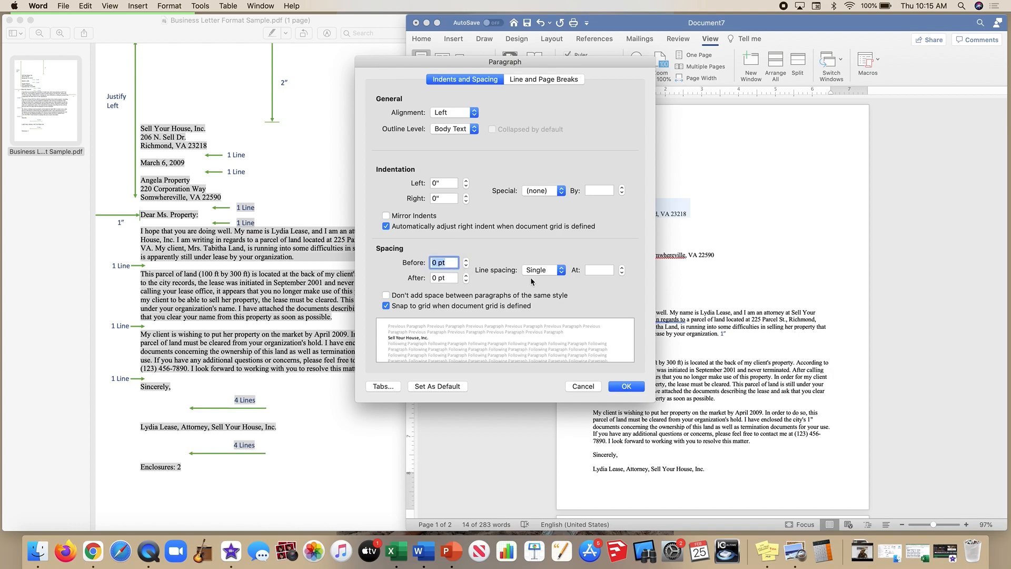
pyautogui.click(628, 386)
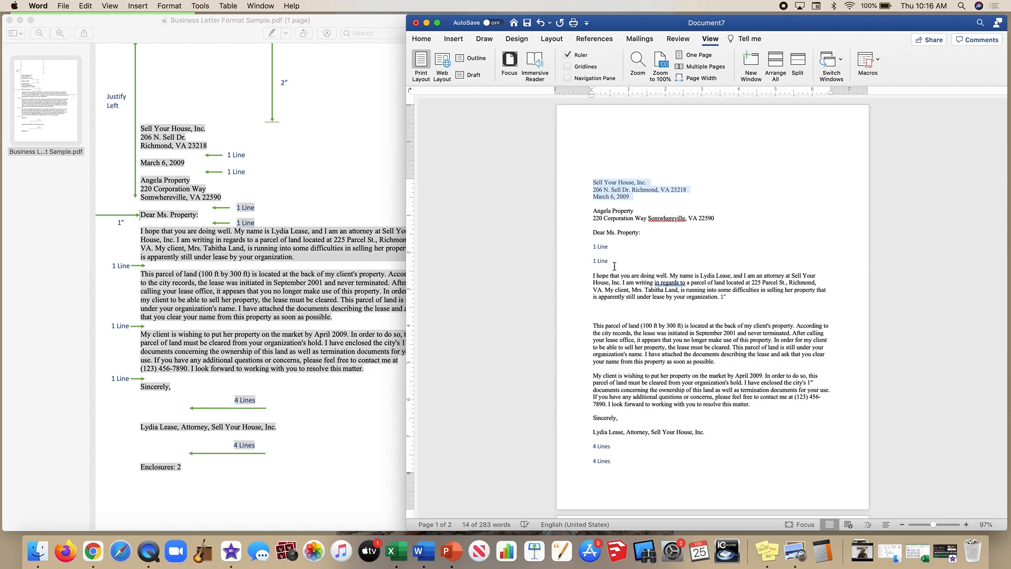
pyautogui.click(598, 184)
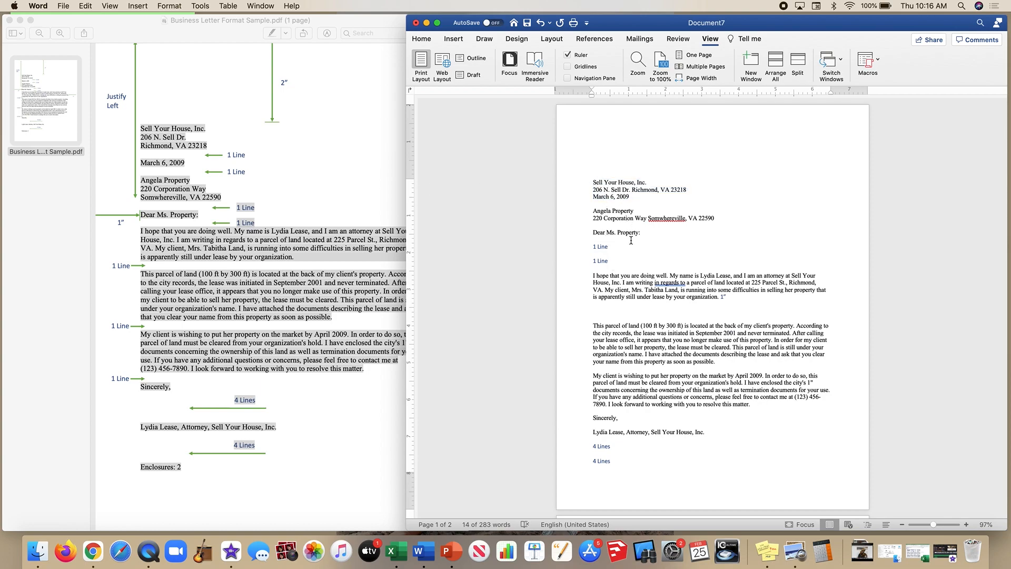
# Delete the two "1 Line" notes below the salutation and the two "4 Lines" notes below the signature name
pyautogui.moveTo(605, 262); pyautogui.dragTo(590, 249)
pyautogui.press('BackSpace')
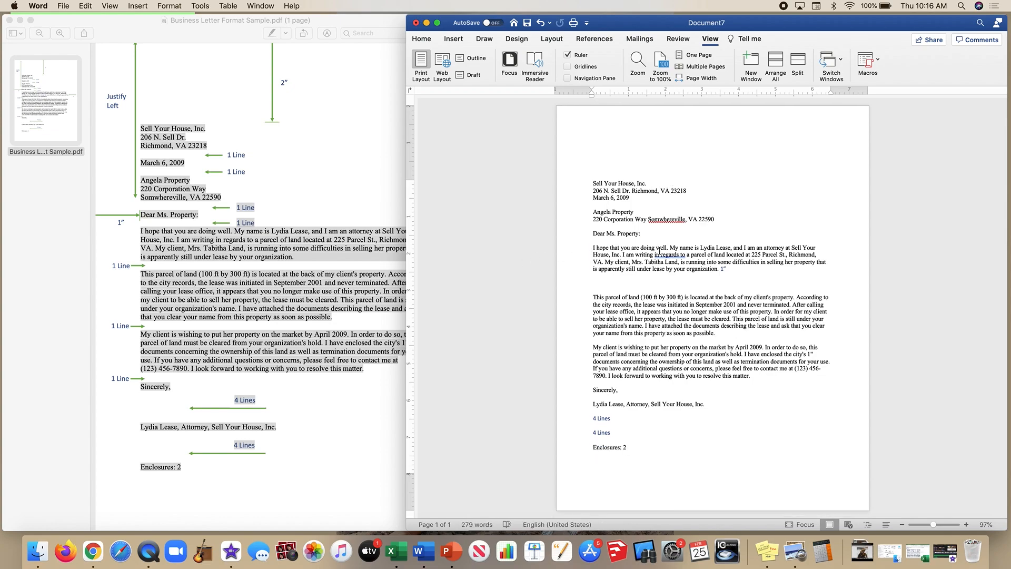
pyautogui.moveTo(625, 434); pyautogui.dragTo(593, 427)
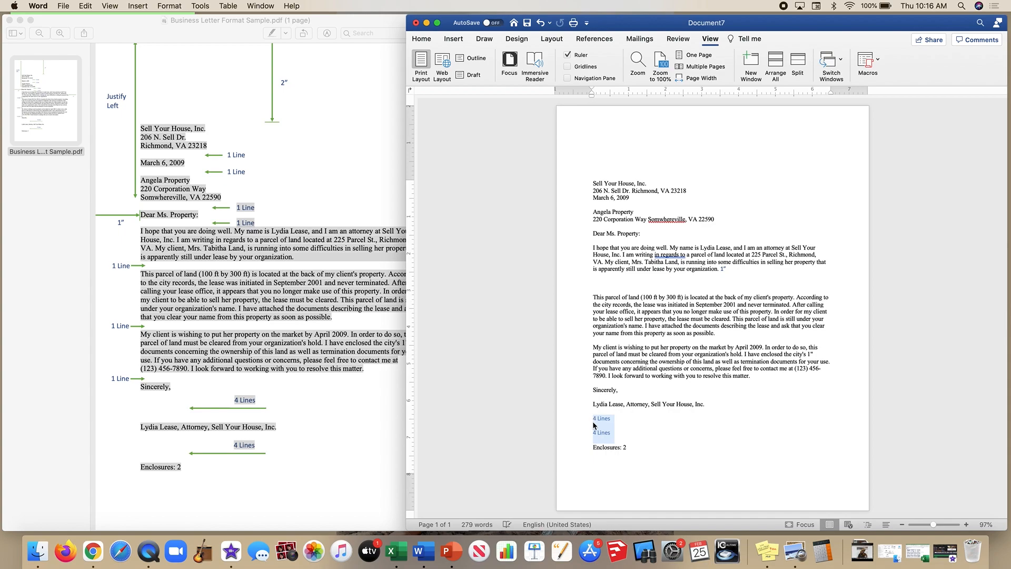
pyautogui.press('BackSpace')
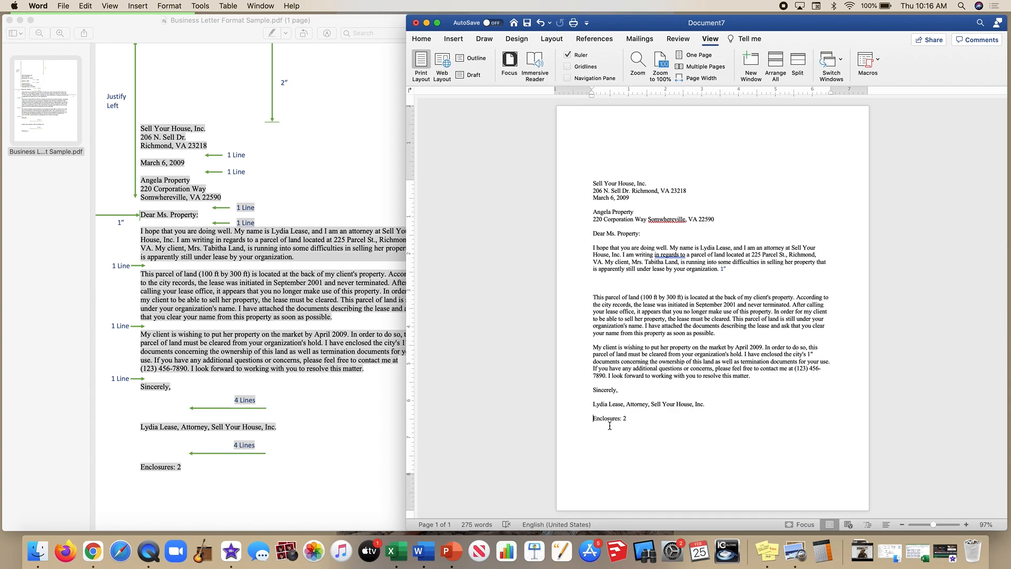
# Insert blank space above the "Enclosures: 2" line and above the signature name
pyautogui.press('BackSpace')
pyautogui.press('Return')
pyautogui.press('Return')
pyautogui.click(592, 404)
pyautogui.press('Return')
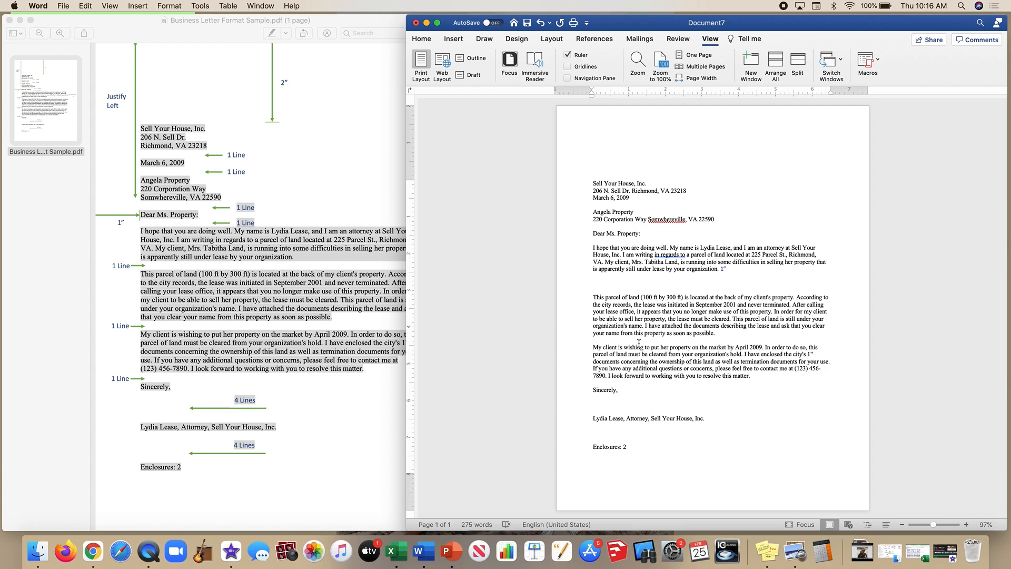
# Remove the extra blank lines between the first two body paragraphs and the stray 1" note ending the first one
pyautogui.press('BackSpace')
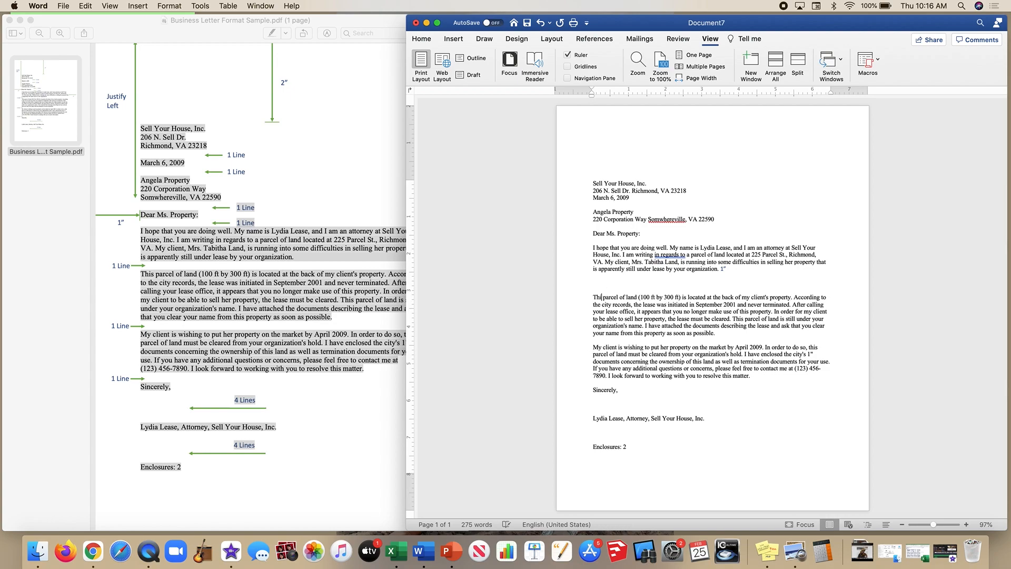
pyautogui.press('super+z')
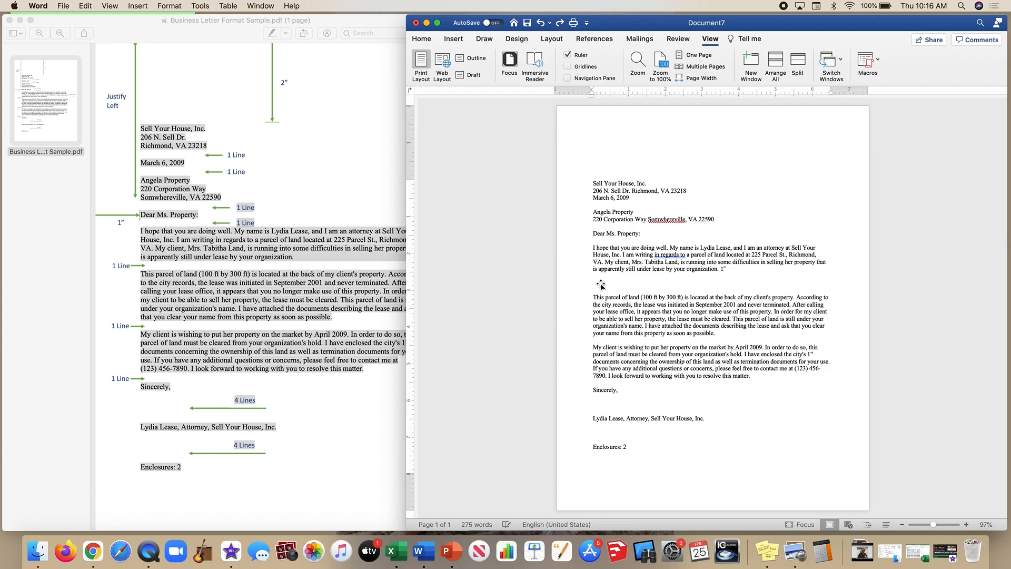
pyautogui.press('BackSpace')
pyautogui.press('BackSpace')
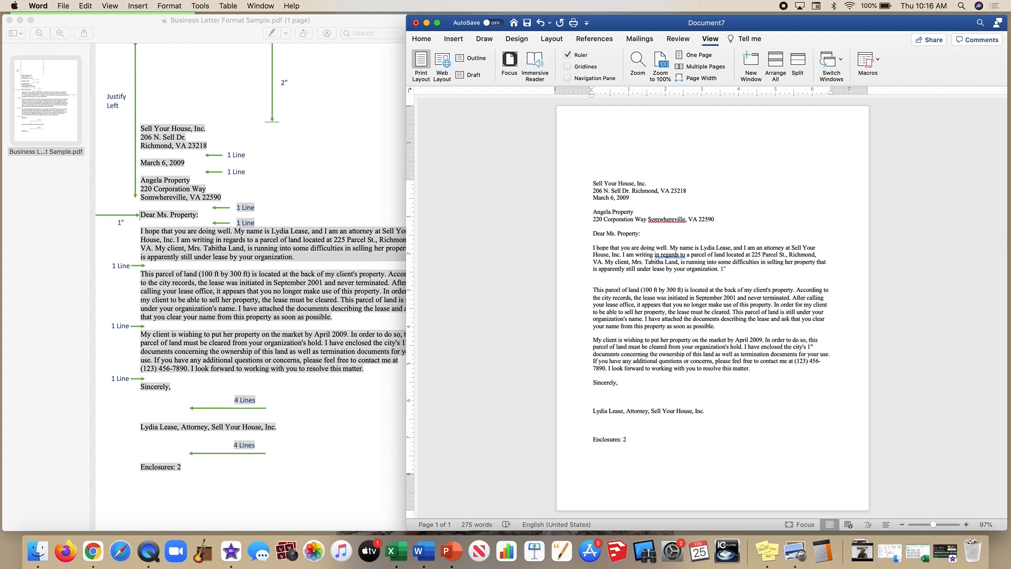
pyautogui.press('Delete')
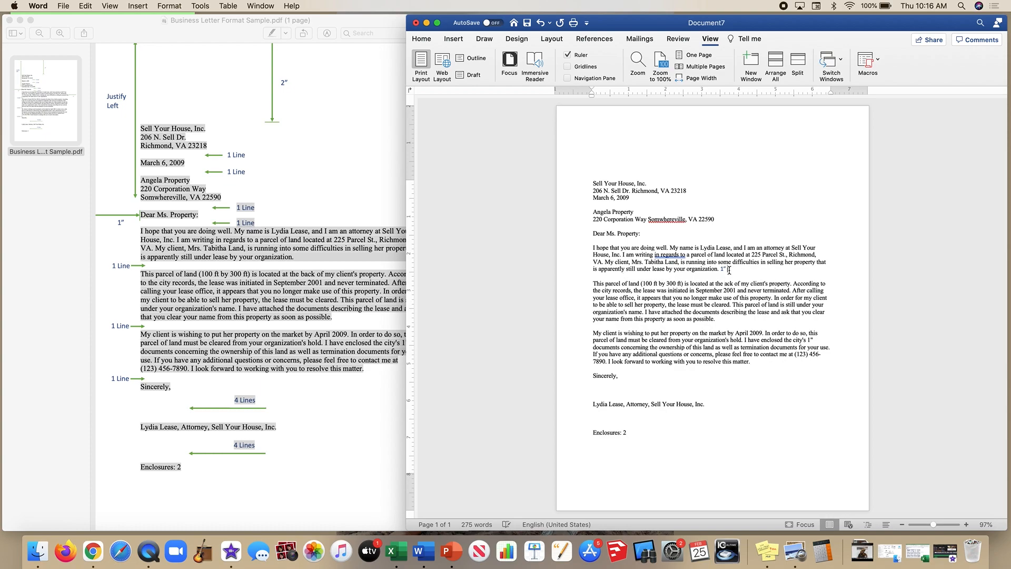
pyautogui.press('BackSpace')
pyautogui.press('BackSpace')
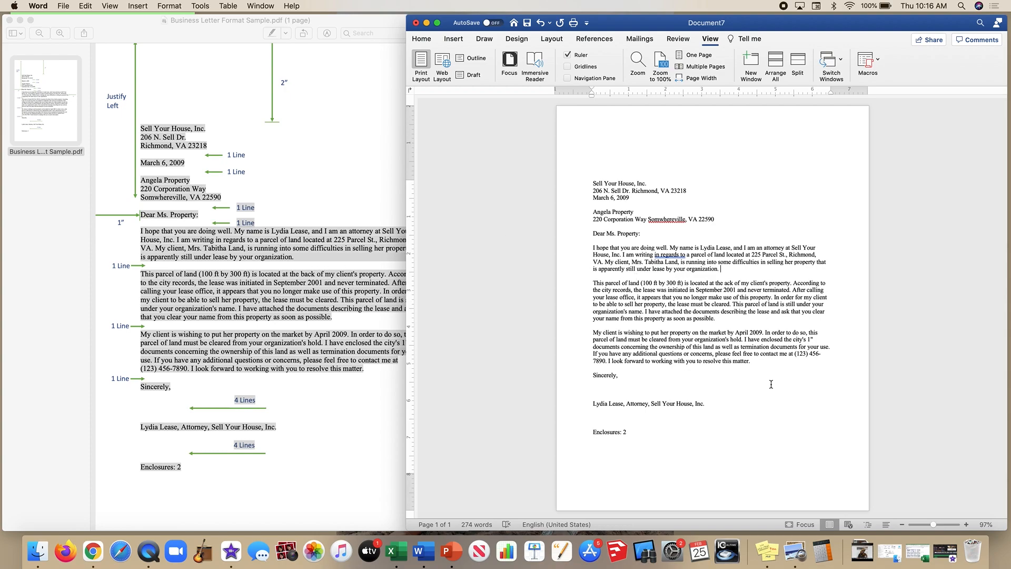
# Try centre and right alignment on the three body paragraphs, then set them back to left alignment
pyautogui.moveTo(738, 357); pyautogui.dragTo(581, 248)
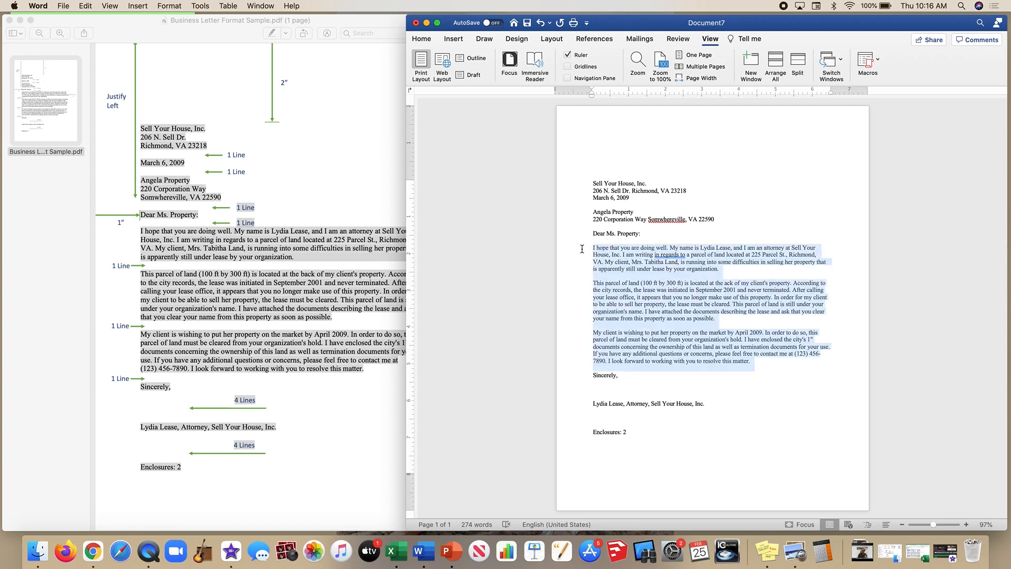
pyautogui.click(421, 39)
pyautogui.click(650, 75)
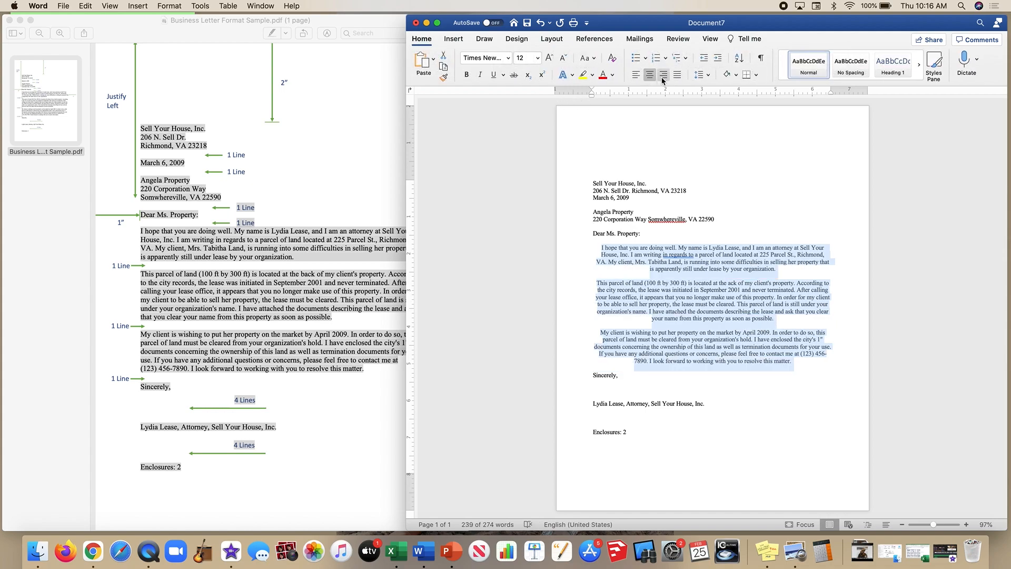
pyautogui.click(663, 75)
pyautogui.click(636, 77)
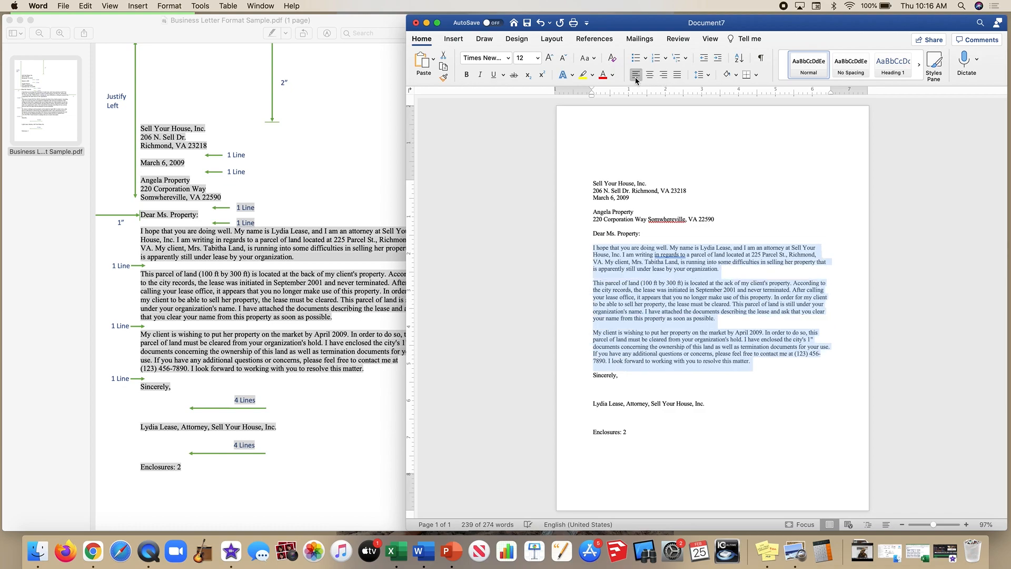
# Indent the first line of each of the three body paragraphs by one tab stop and rejoin the broken line in the first
pyautogui.click(671, 298)
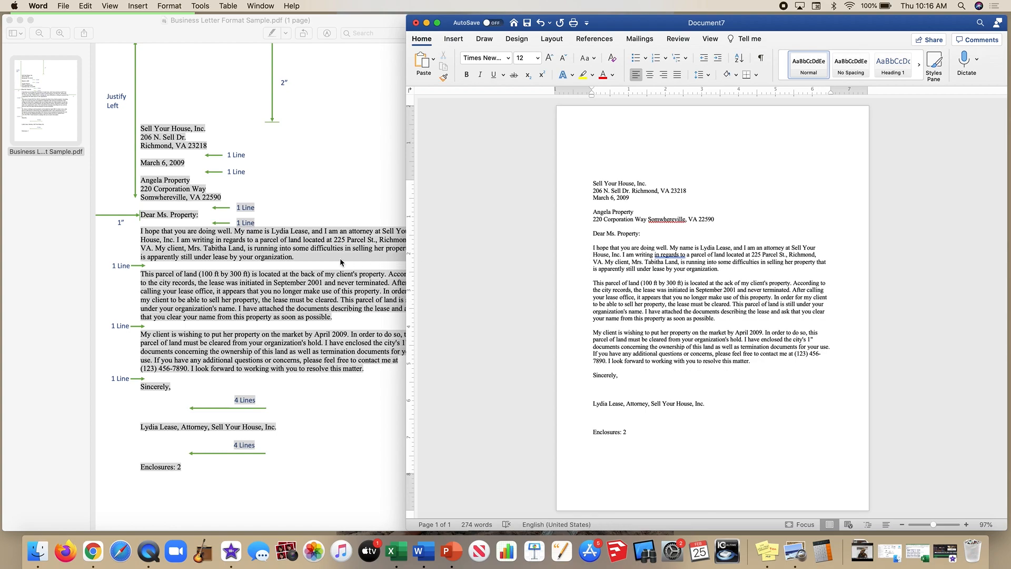
pyautogui.press('Tab')
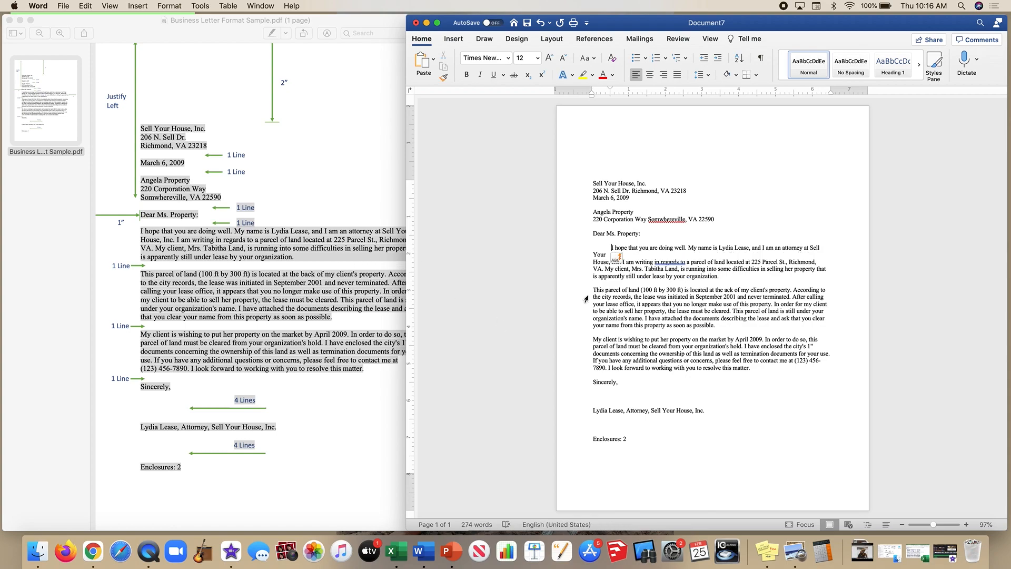
pyautogui.click(592, 289)
pyautogui.press('Tab')
pyautogui.click(591, 338)
pyautogui.press('Tab')
pyautogui.click(592, 262)
pyautogui.press('BackSpace')
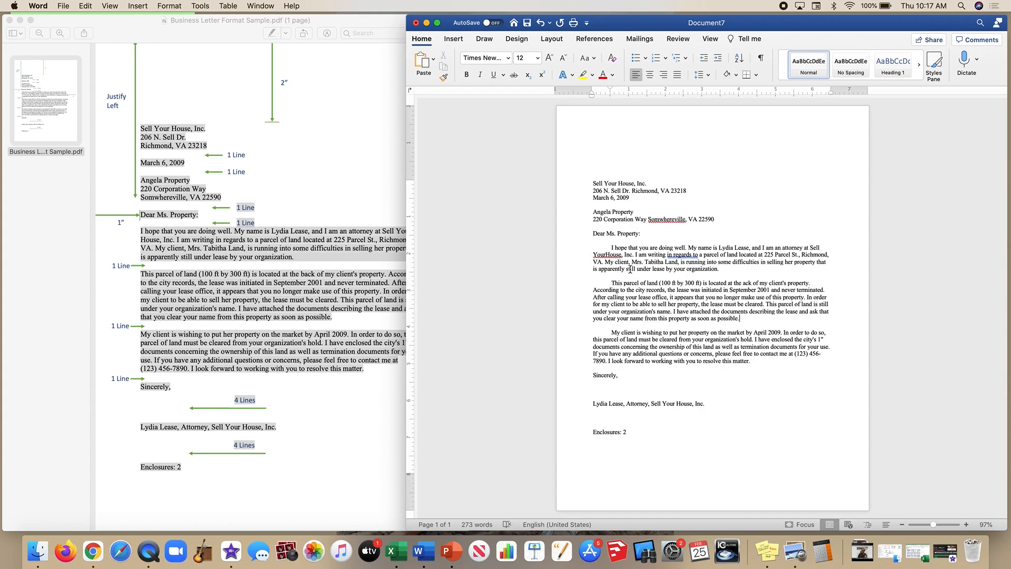
# Save the letter to the Desktop as a Word document named Sell Your House
pyautogui.moveTo(634, 198); pyautogui.dragTo(588, 182)
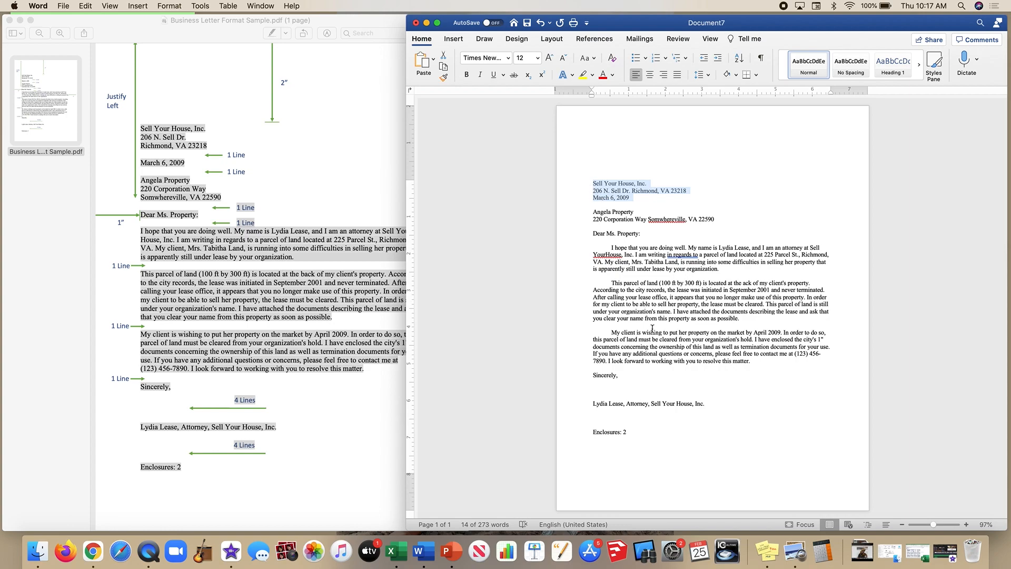
pyautogui.click(62, 5)
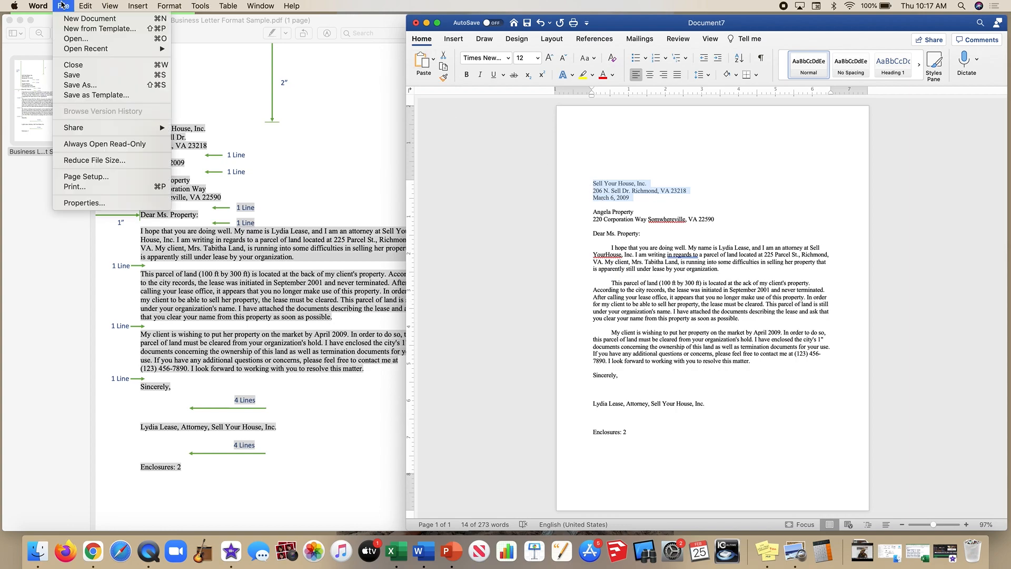
pyautogui.click(108, 85)
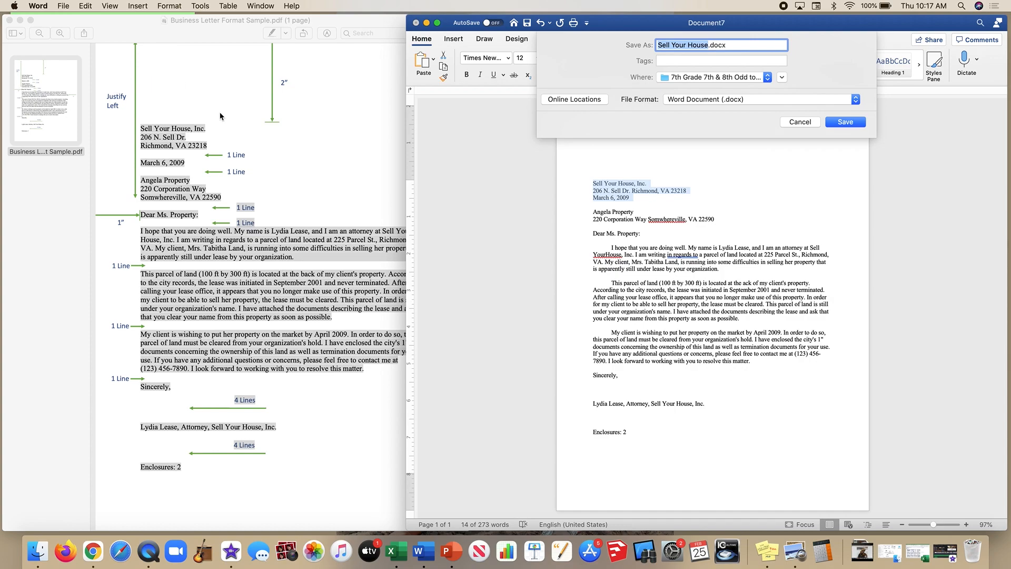
pyautogui.click(684, 77)
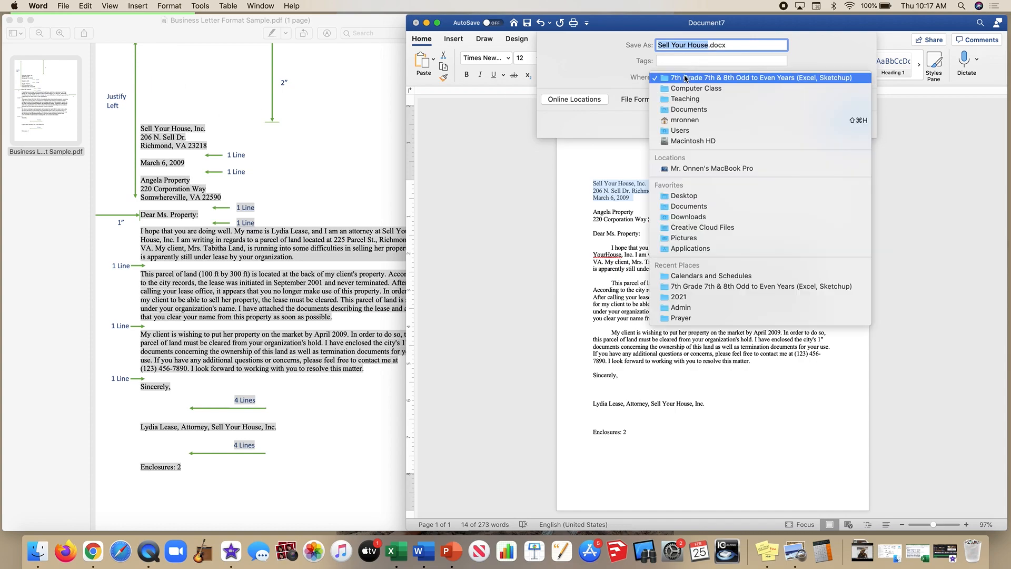
pyautogui.click(691, 197)
pyautogui.press('Return')
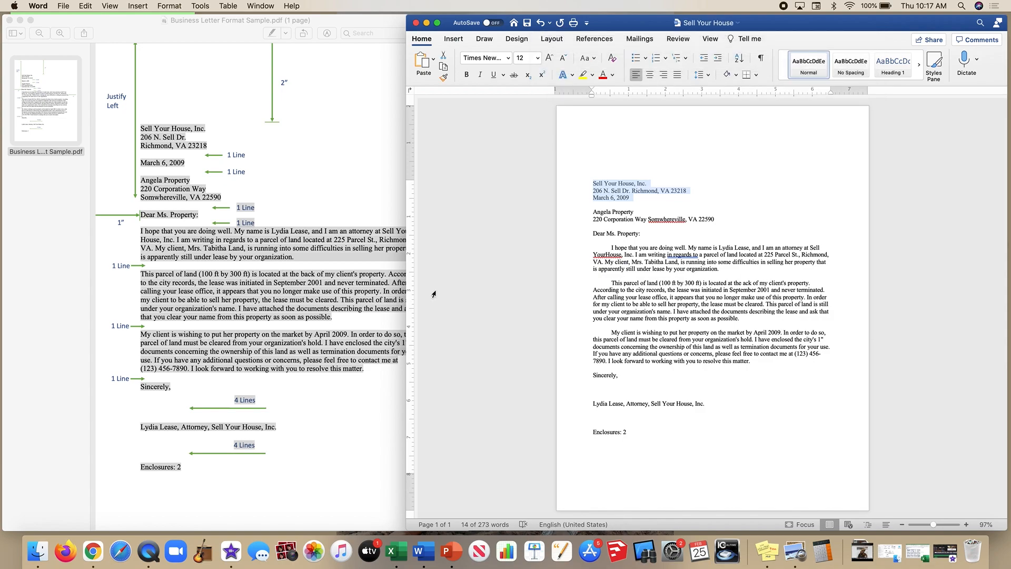
pyautogui.click(93, 552)
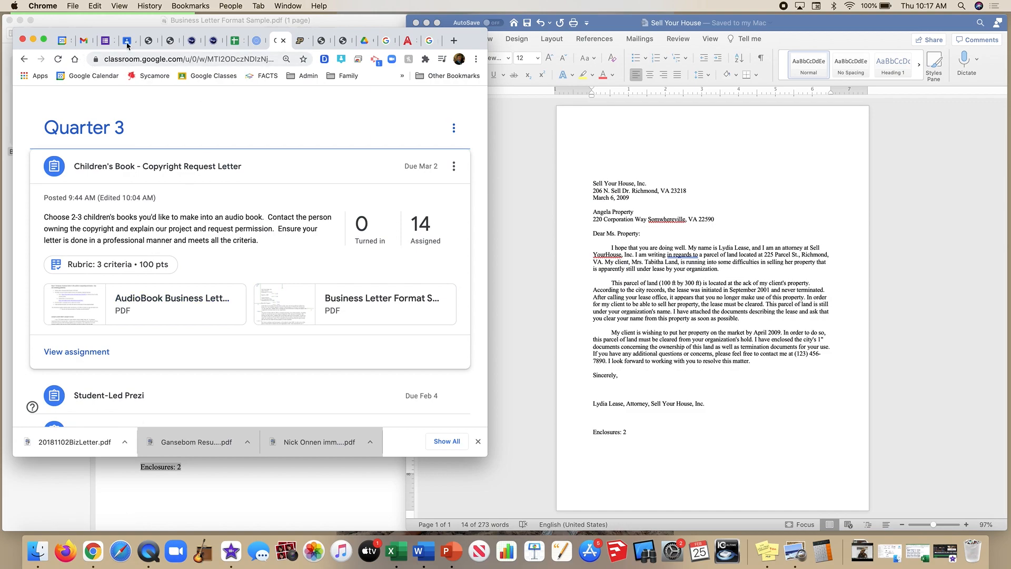
pyautogui.click(699, 263)
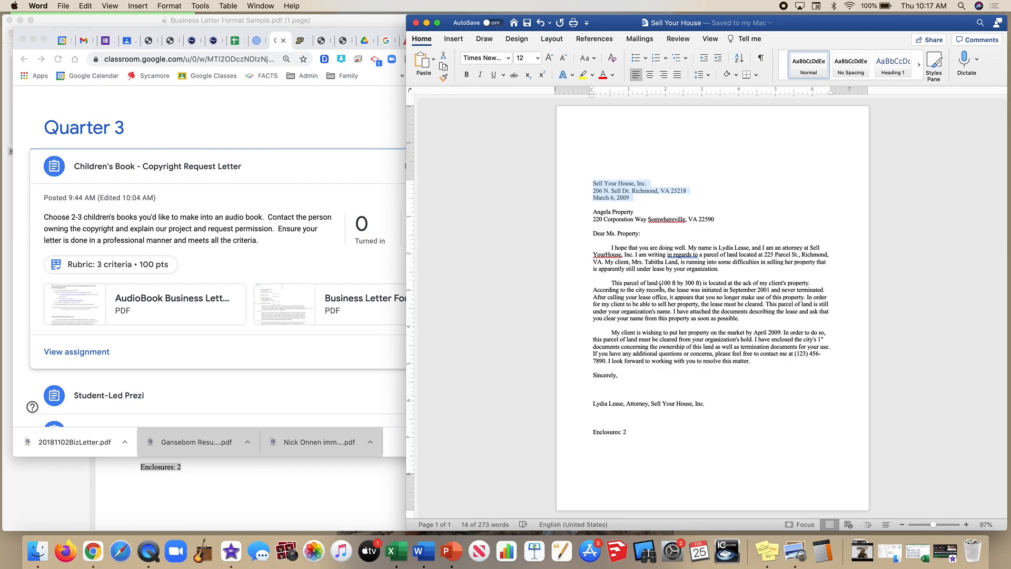
pyautogui.click(650, 394)
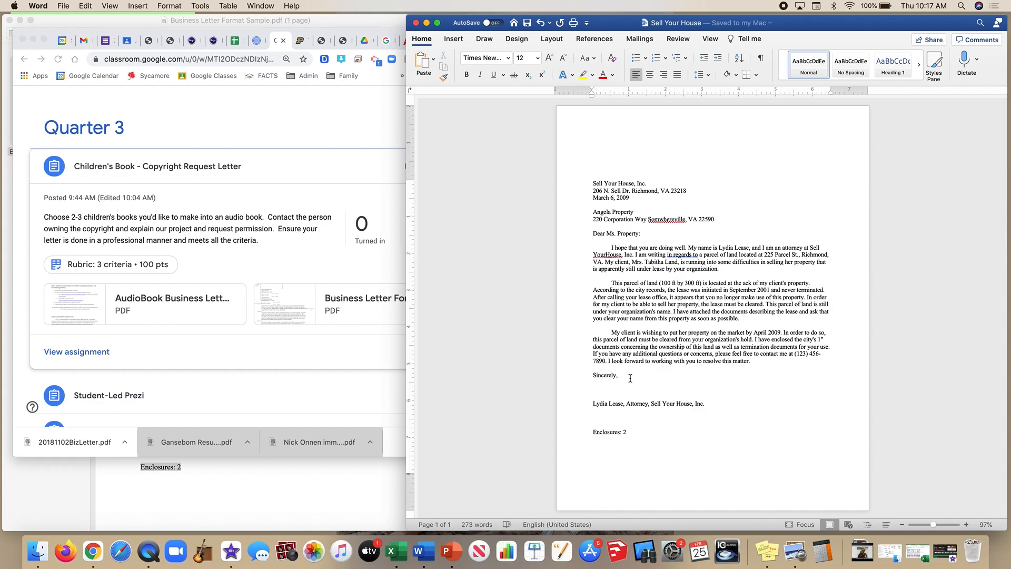
pyautogui.moveTo(757, 365); pyautogui.dragTo(583, 242)
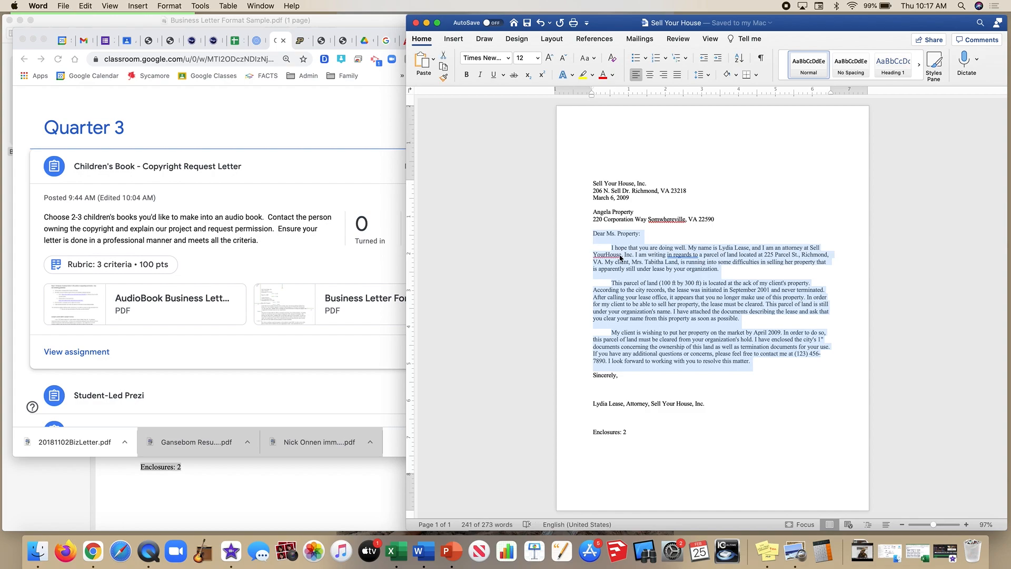
# Switch to Gmail in Chrome and start a new email message
pyautogui.click(85, 42)
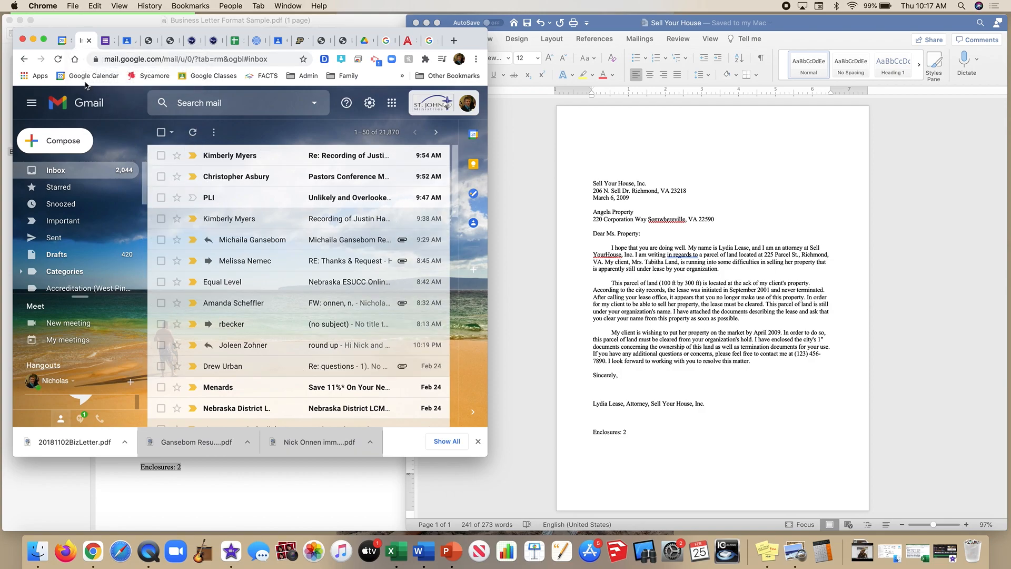
pyautogui.click(44, 41)
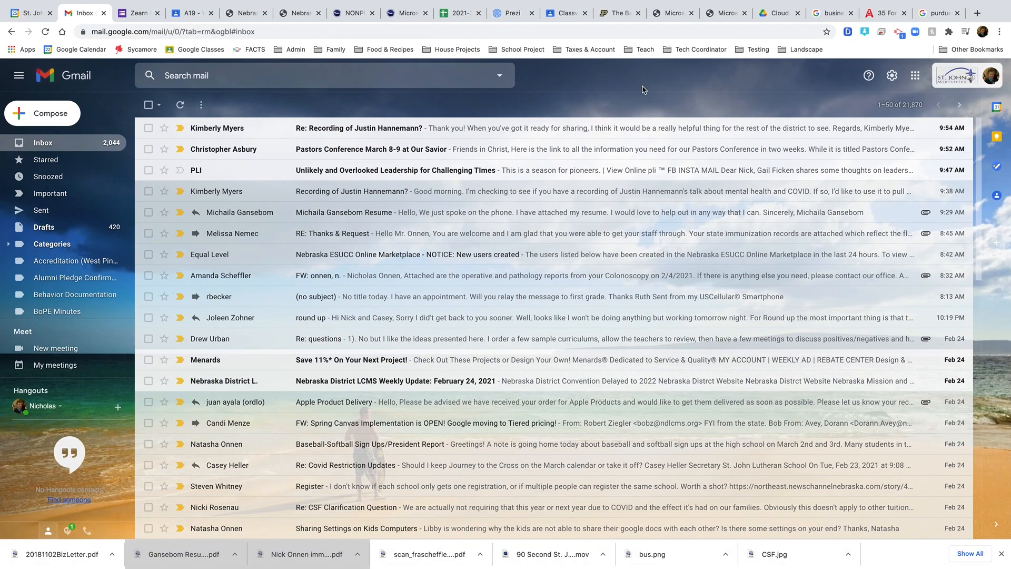
pyautogui.click(916, 77)
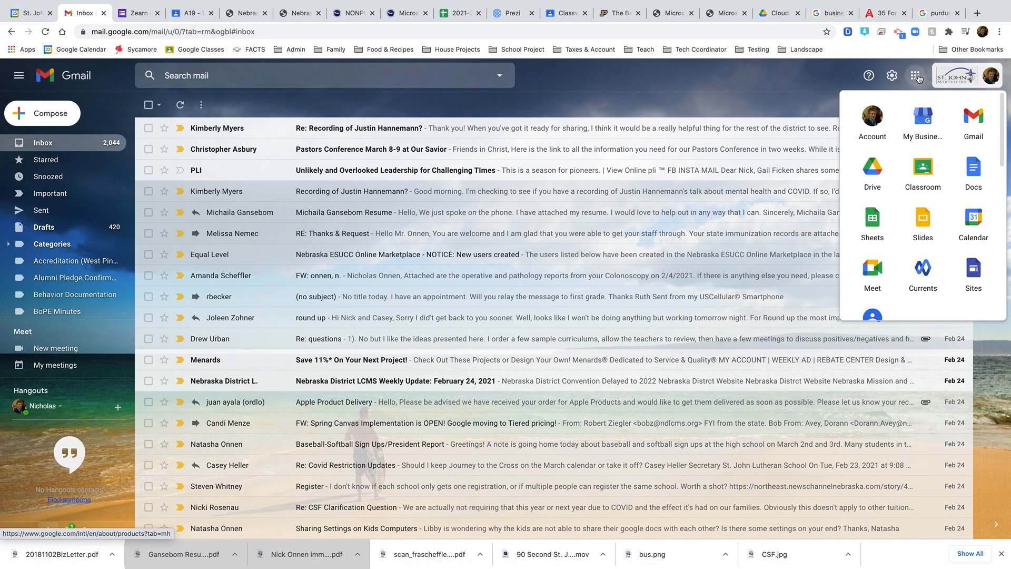
pyautogui.click(974, 117)
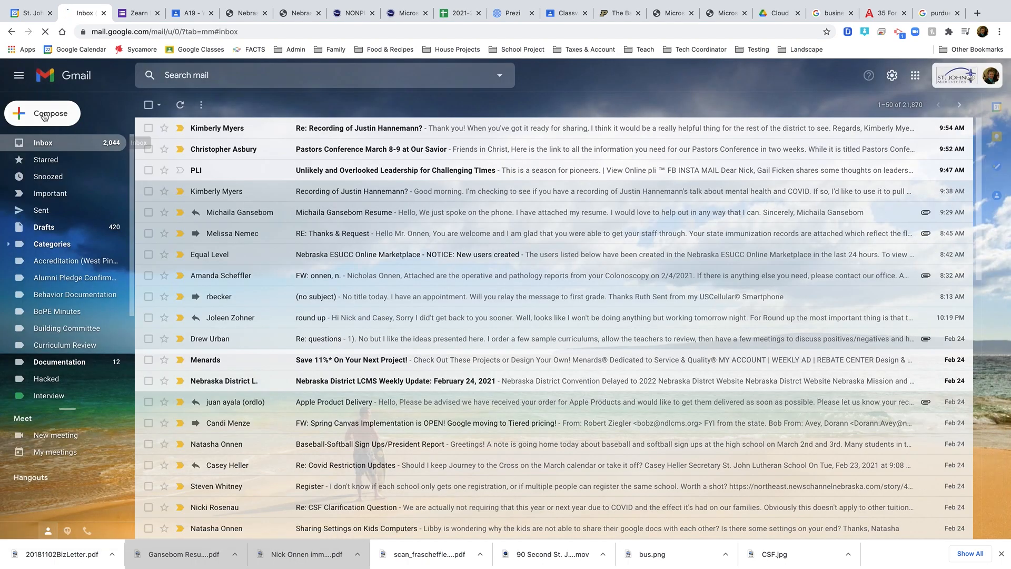
pyautogui.click(48, 117)
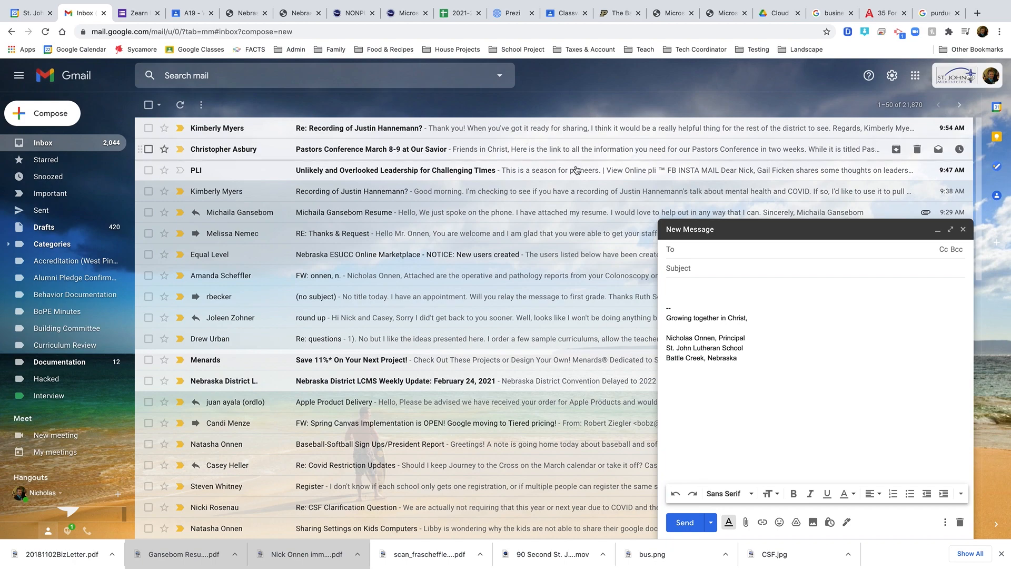
# Fill in the new message's recipient as gmail.com and its subject as "Request for Permission"
pyautogui.write('gmail.com')
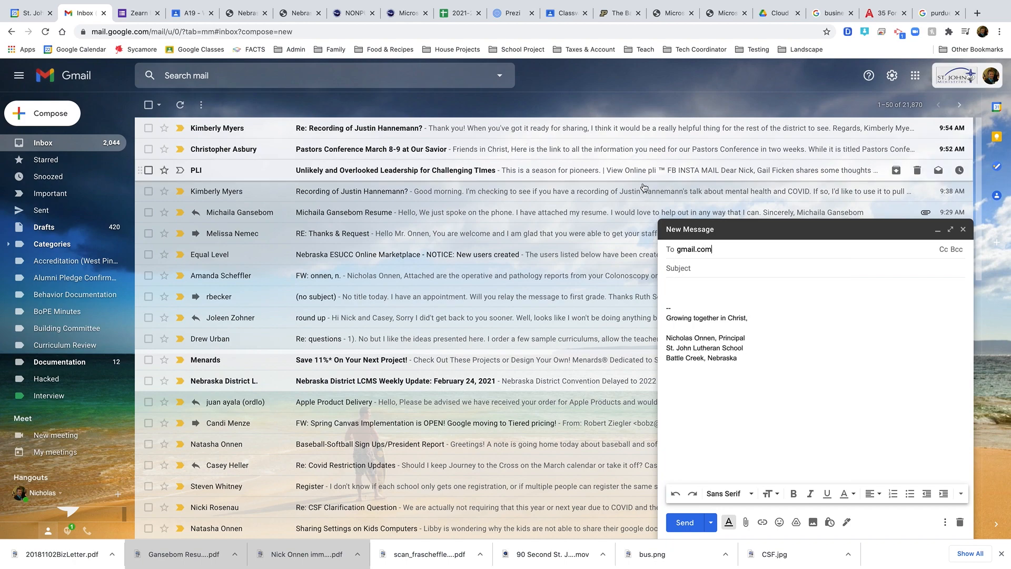
pyautogui.click(690, 269)
pyautogui.write('Req')
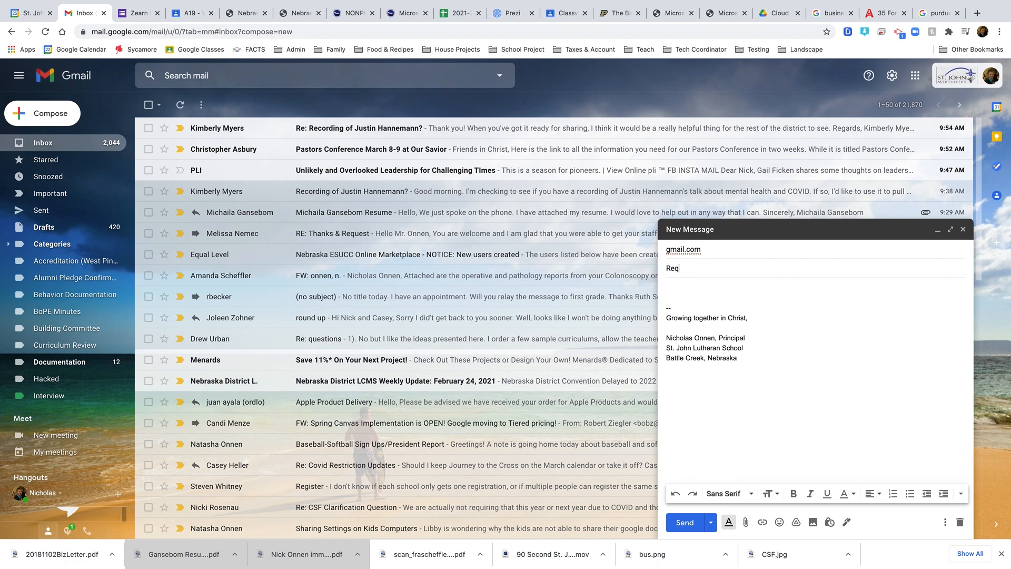
pyautogui.write('uest for Permisi')
pyautogui.press('BackSpace')
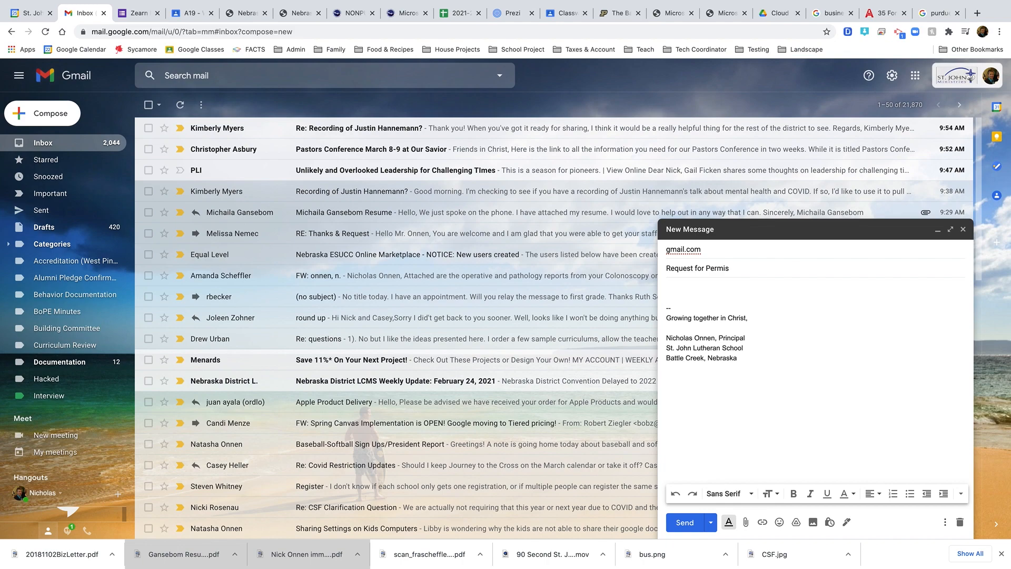
pyautogui.write('sion')
pyautogui.click(696, 285)
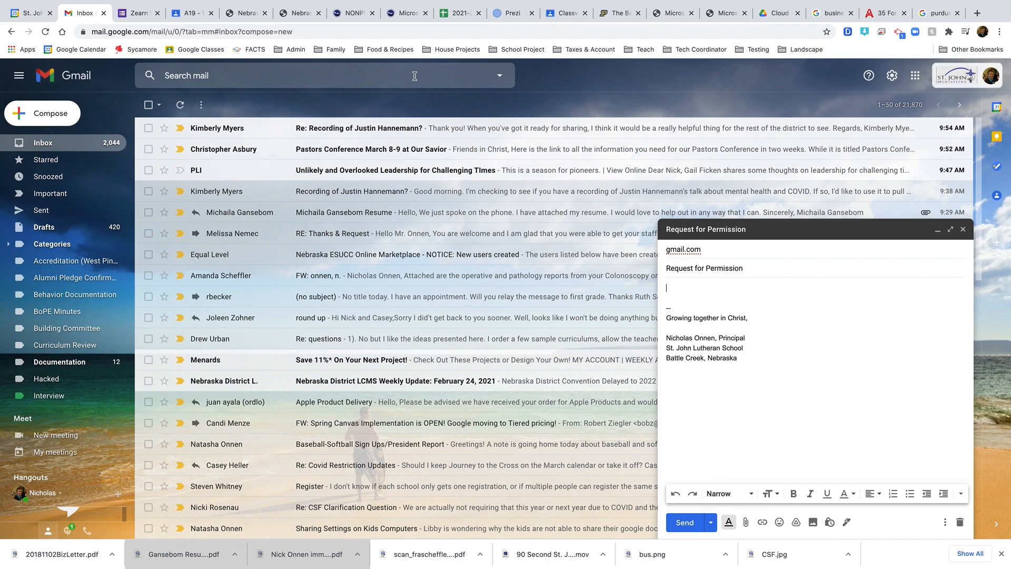
# Return the browser to its smaller window and write "Please see attached letter." as the message body
pyautogui.moveTo(46, 21)
pyautogui.click(31, 18)
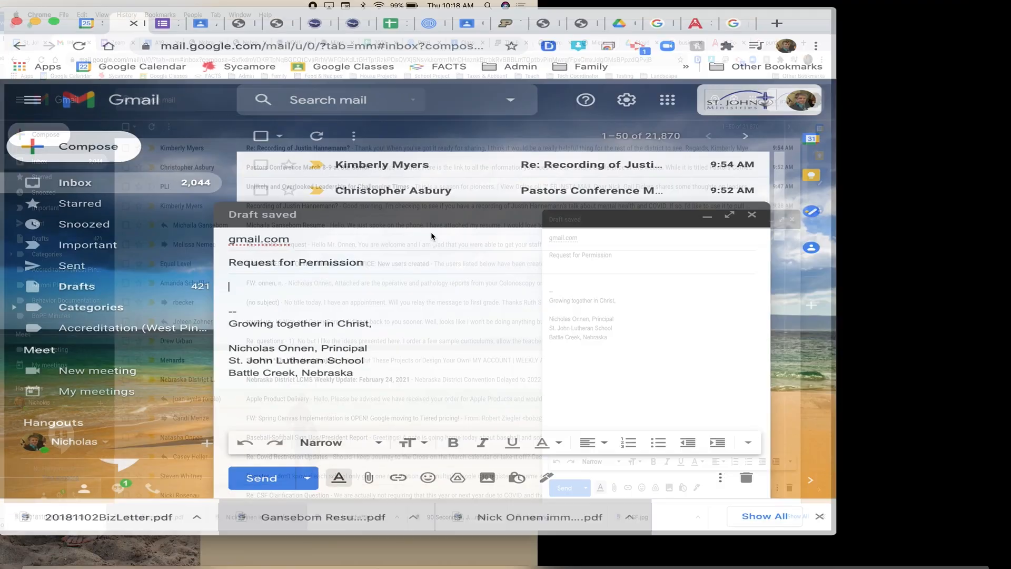
pyautogui.write('Plea')
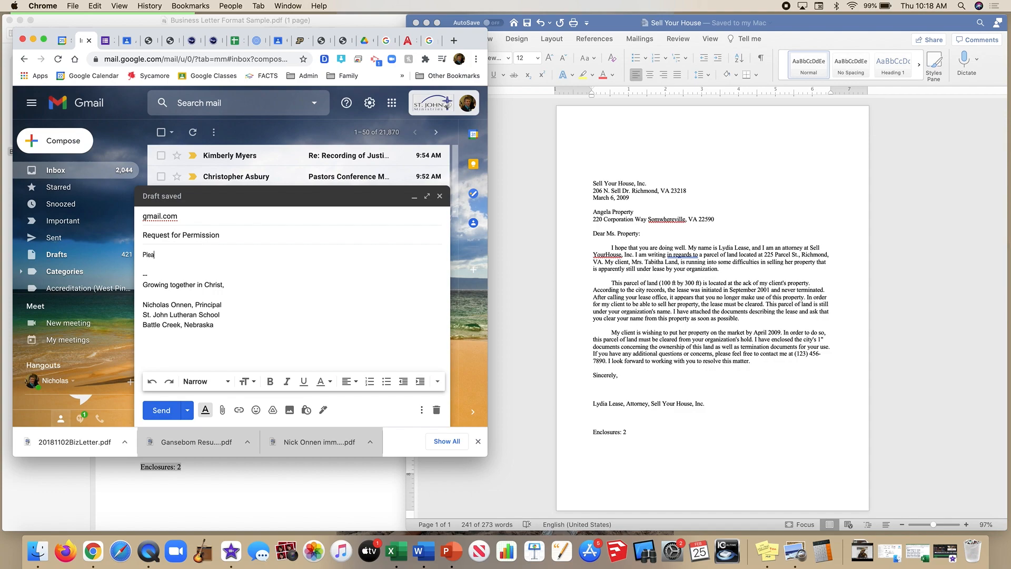
pyautogui.write('se seee attached letter.')
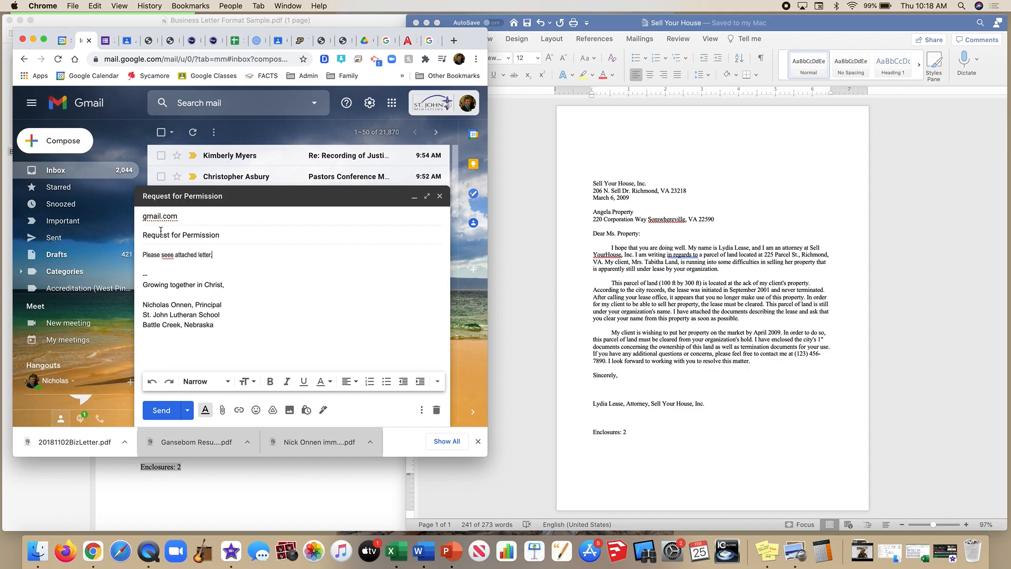
pyautogui.click(169, 255)
pyautogui.click(174, 273)
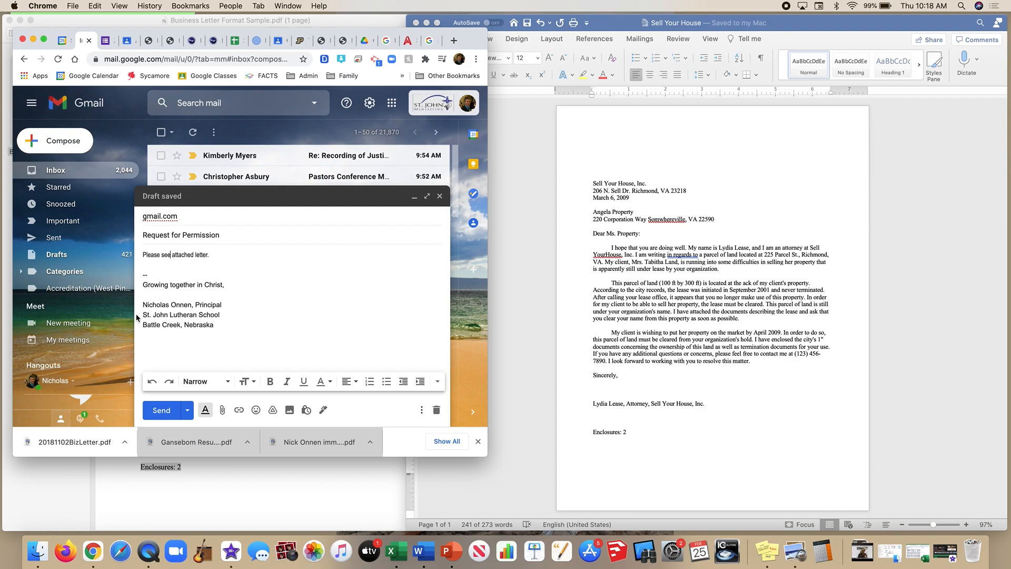
# Attach Sell Your House.docx from the Desktop to the email message
pyautogui.click(223, 413)
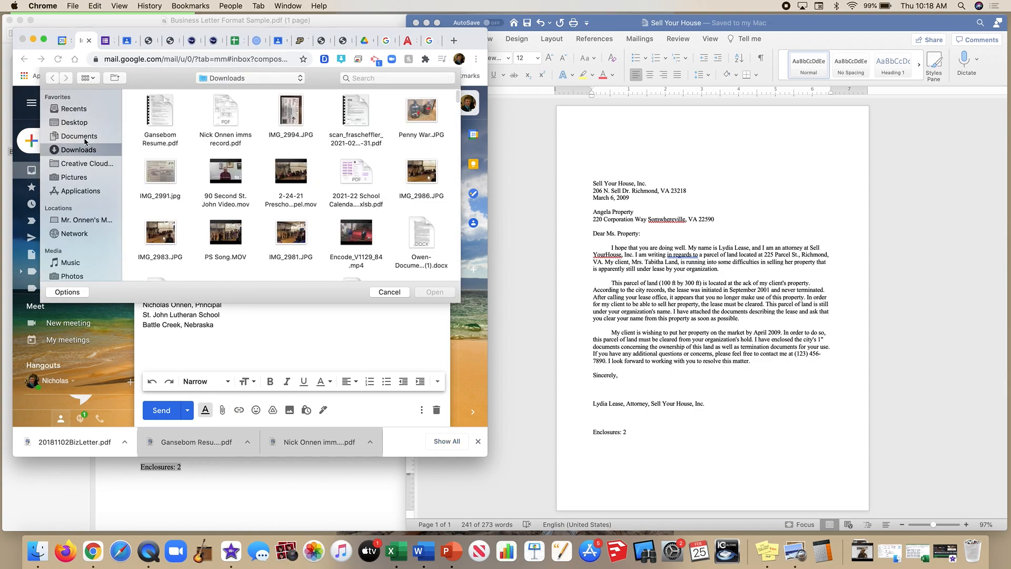
pyautogui.click(78, 122)
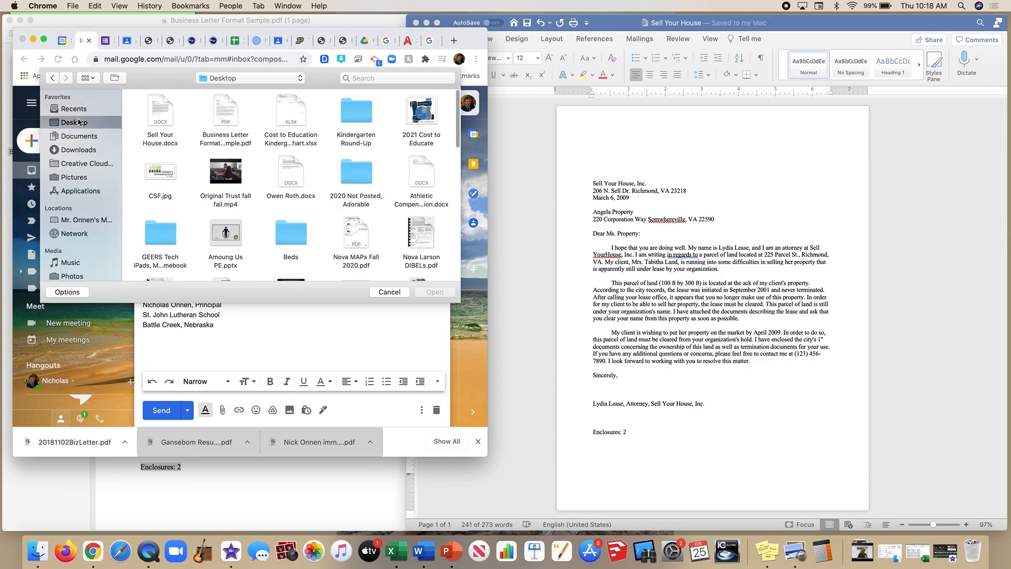
pyautogui.click(159, 114)
pyautogui.click(416, 293)
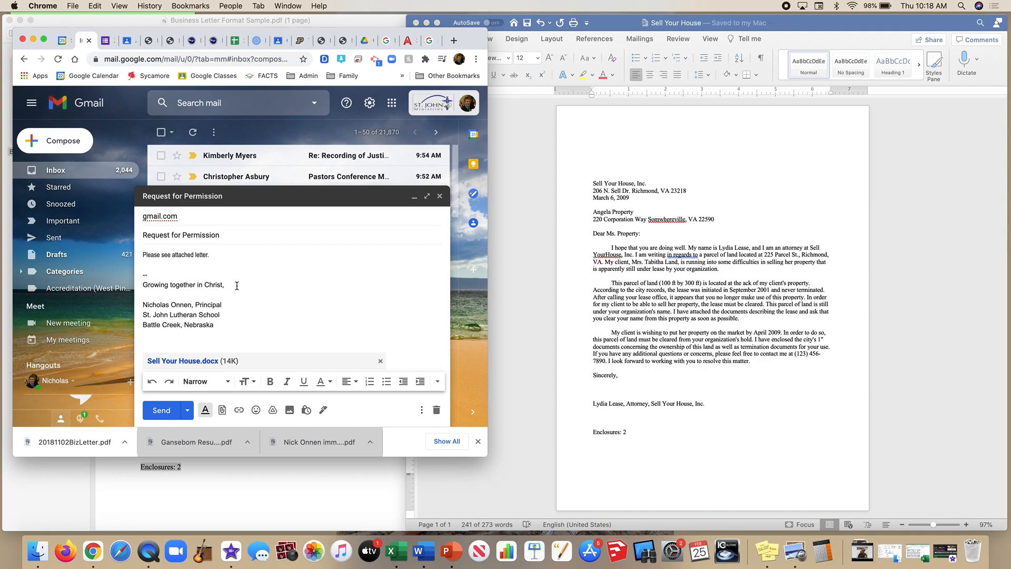
# Replace the email's body sentence with the three body paragraphs copied from the Word letter
pyautogui.click(668, 363)
pyautogui.click(708, 362)
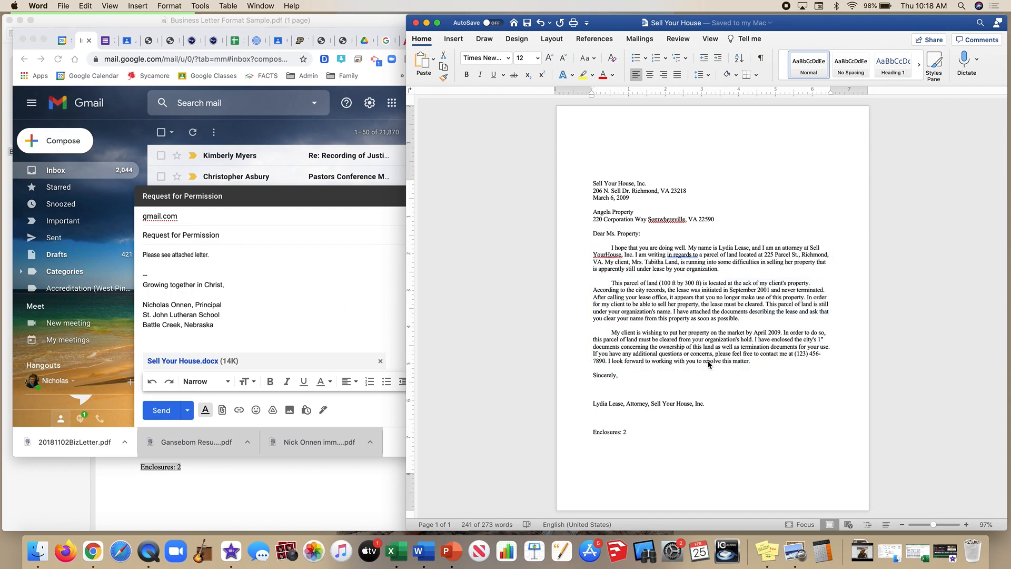
pyautogui.moveTo(757, 365); pyautogui.dragTo(610, 254)
pyautogui.press('super+c')
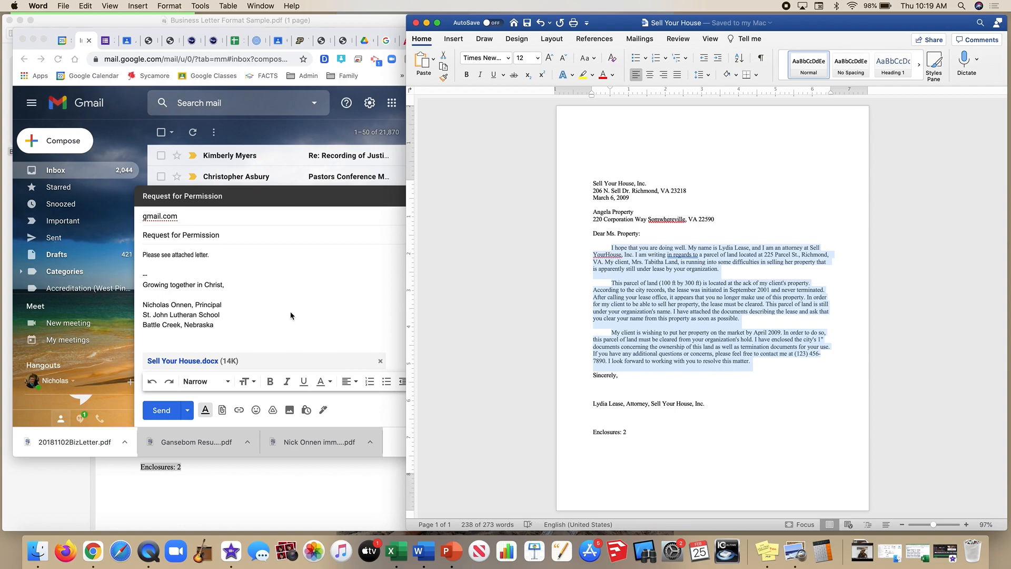
pyautogui.click(261, 280)
pyautogui.moveTo(217, 255); pyautogui.dragTo(124, 236)
pyautogui.press('super+v')
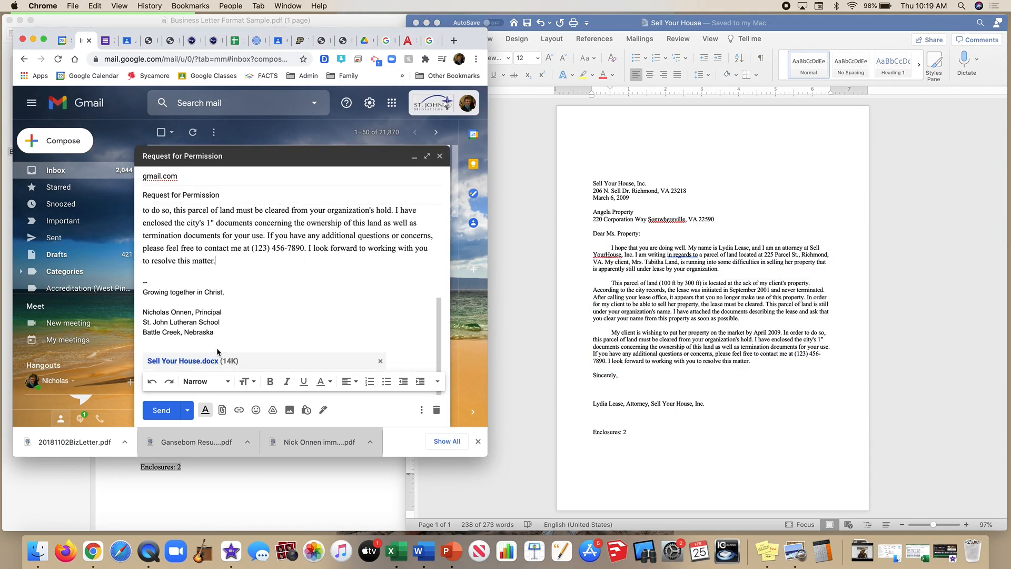
pyautogui.scroll(5, 255, 290)
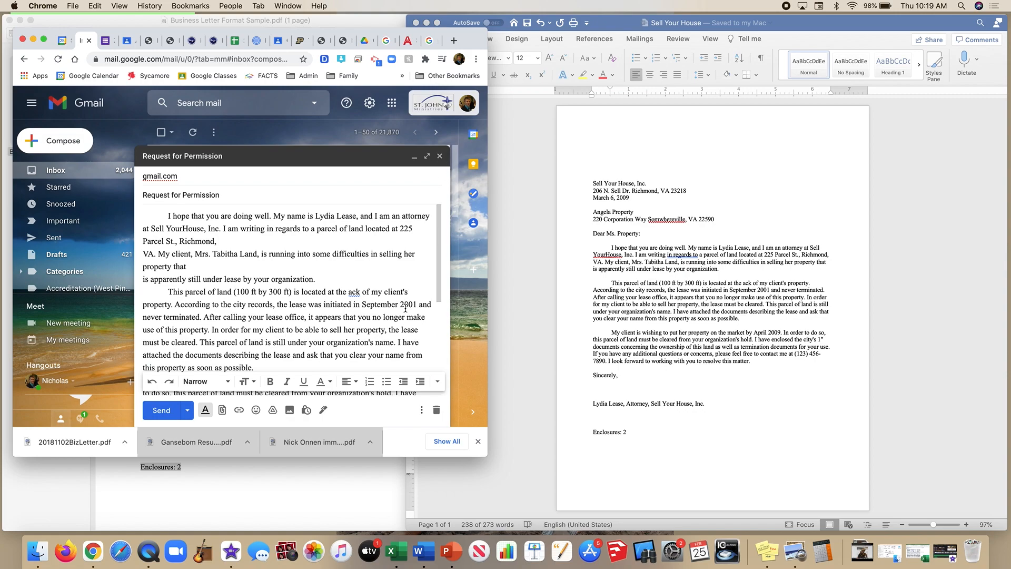
# Discard the email draft and return to Word, selecting the sender's address and date lines of the letter
pyautogui.click(436, 409)
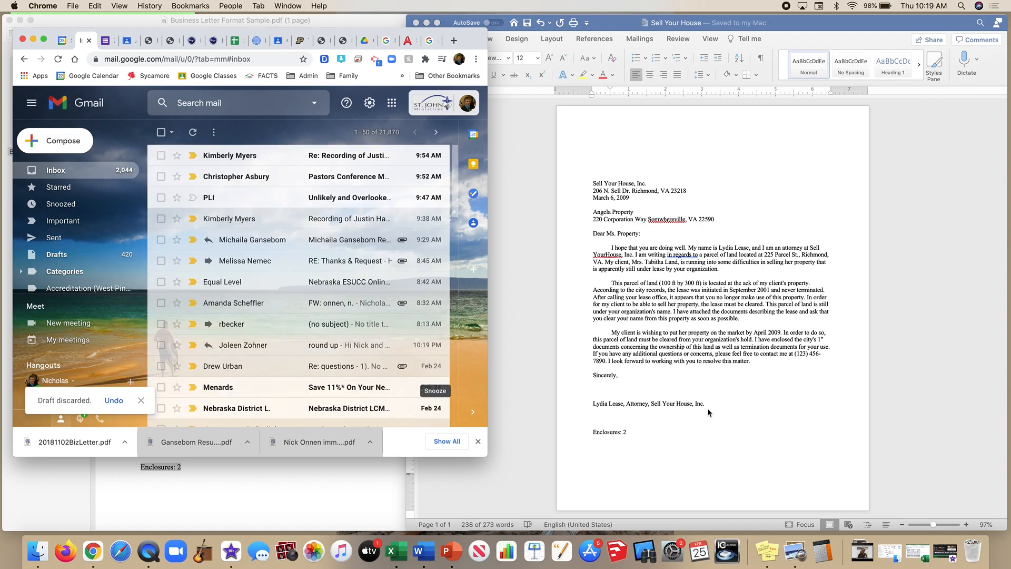
pyautogui.click(33, 42)
pyautogui.click(634, 198)
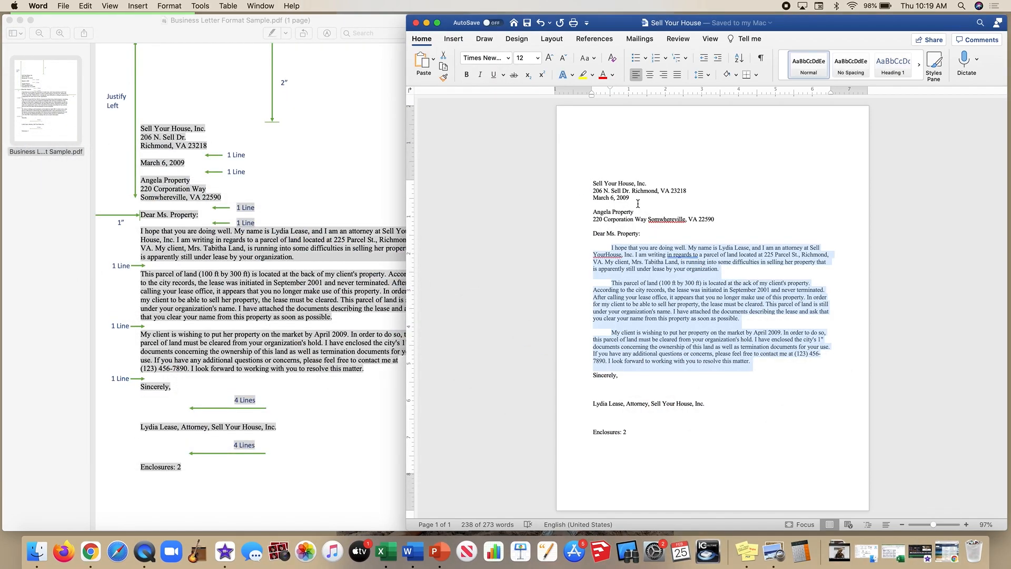
pyautogui.moveTo(634, 198); pyautogui.dragTo(593, 181)
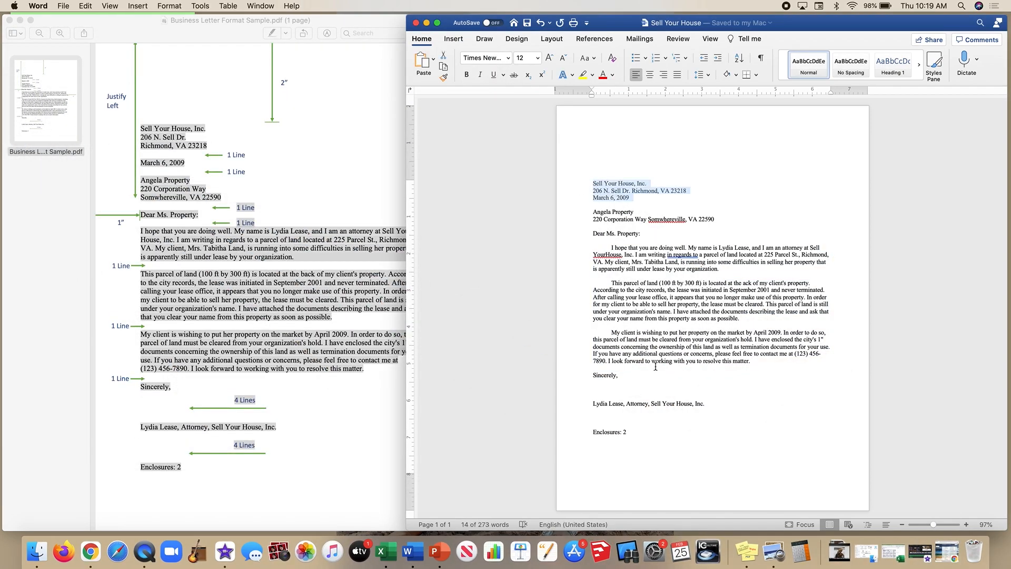